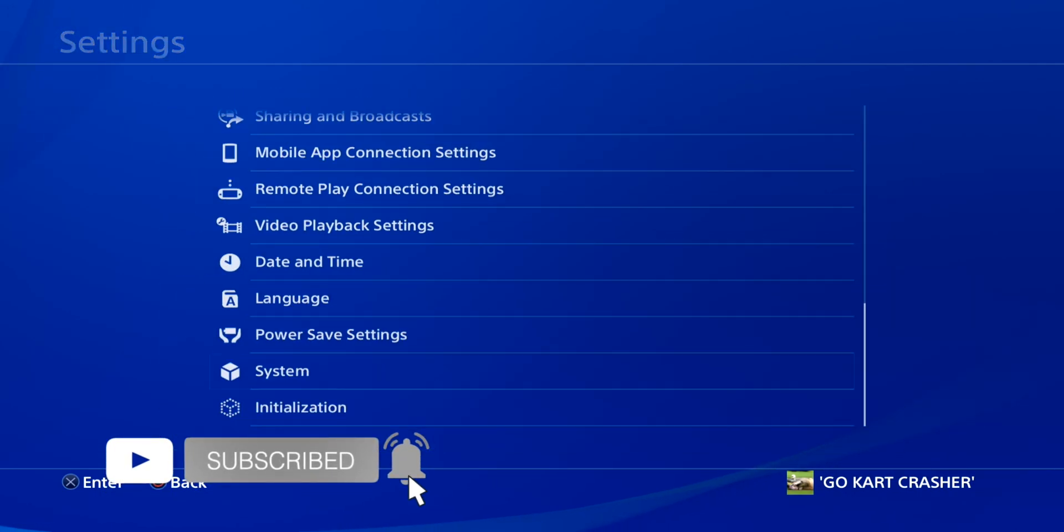
Open the console's System settings and move down five entries in the list
{"action": "key", "text": "Return"}
{"action": "key", "text": "Down"}
{"action": "key", "text": "Down"}
{"action": "key", "text": "Down"}
{"action": "key", "text": "Down"}
{"action": "key", "text": "Down"}
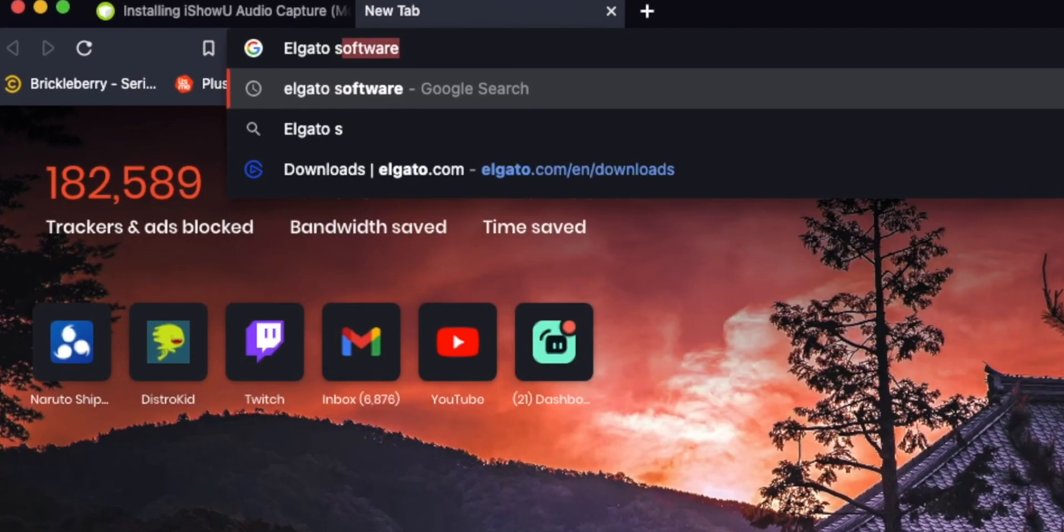
Search the web for elgato software, open the elgato.com Downloads page and choose an entry further down the page
{"action": "key", "text": "Return"}
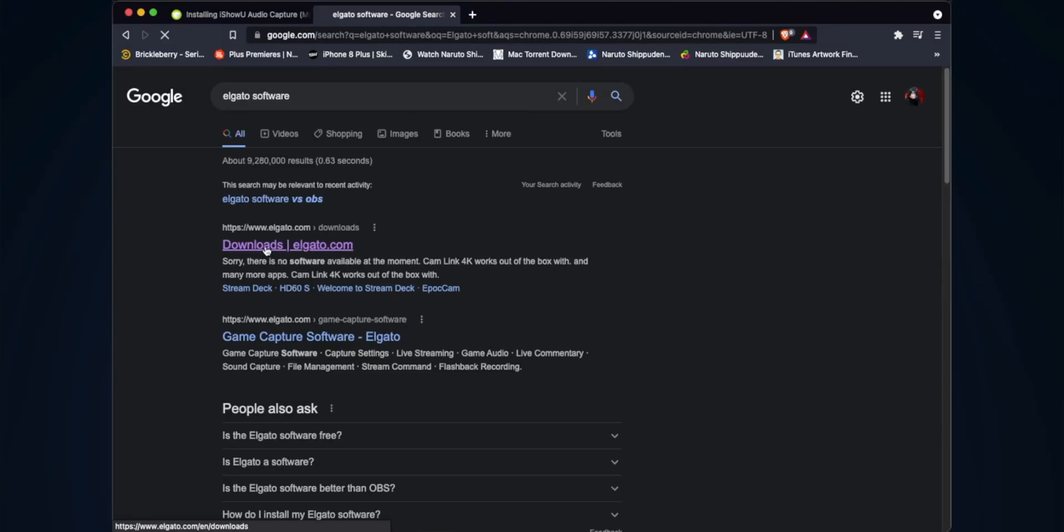
{"action": "left_click", "coordinate": [222, 245]}
{"action": "scroll", "coordinate": [535, 319], "scroll_direction": "down", "scroll_amount": 4}
{"action": "left_click", "coordinate": [580, 314]}
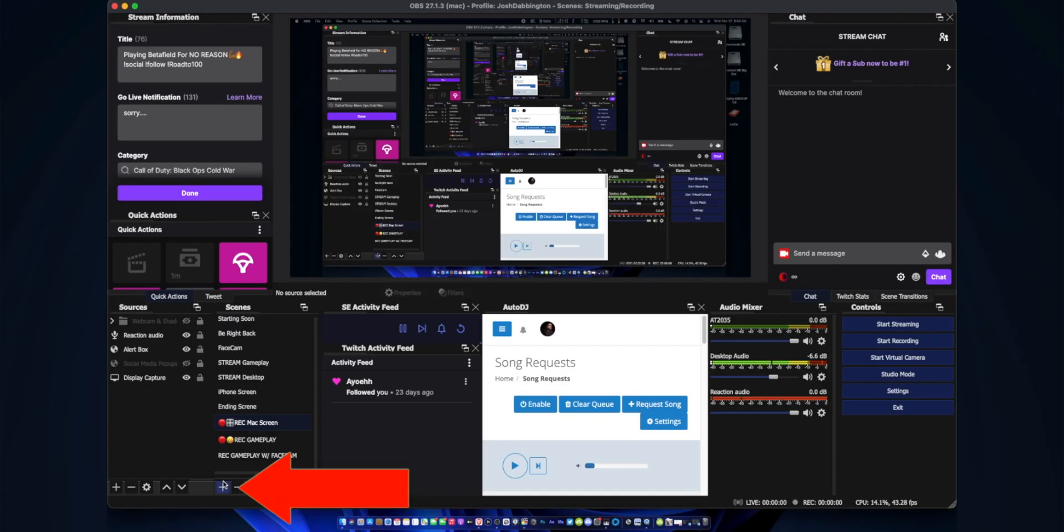
Add a new OBS scene named Gameplay
{"action": "left_click", "coordinate": [223, 488]}
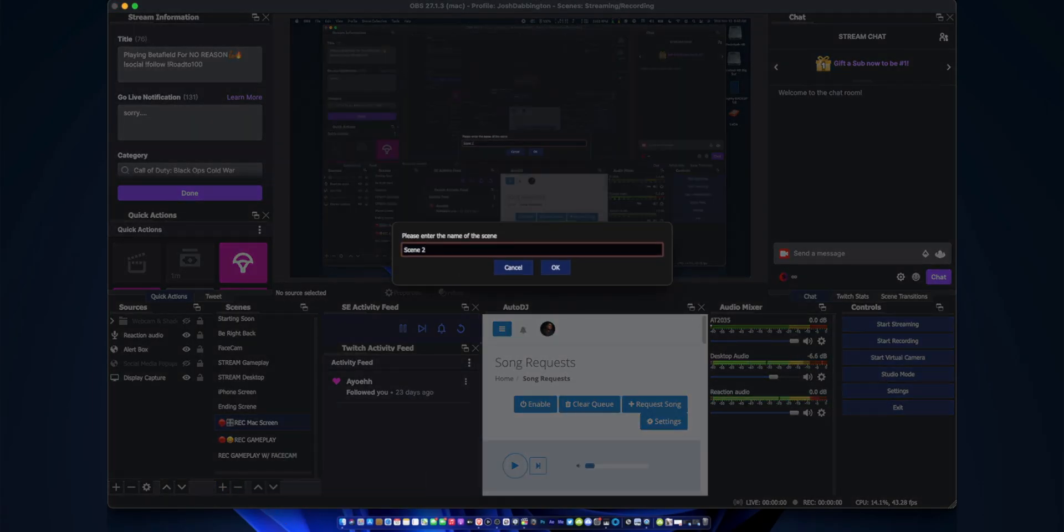
{"action": "key", "text": "BackSpace"}
{"action": "key", "text": "BackSpace"}
{"action": "key", "text": "BackSpace"}
{"action": "type", "text": "Gameplay"}
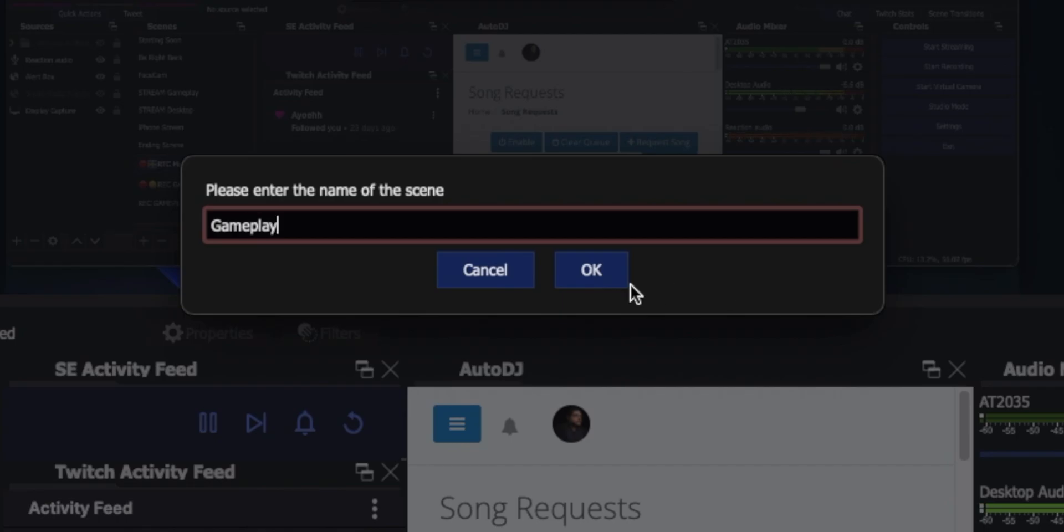
{"action": "left_click", "coordinate": [555, 267]}
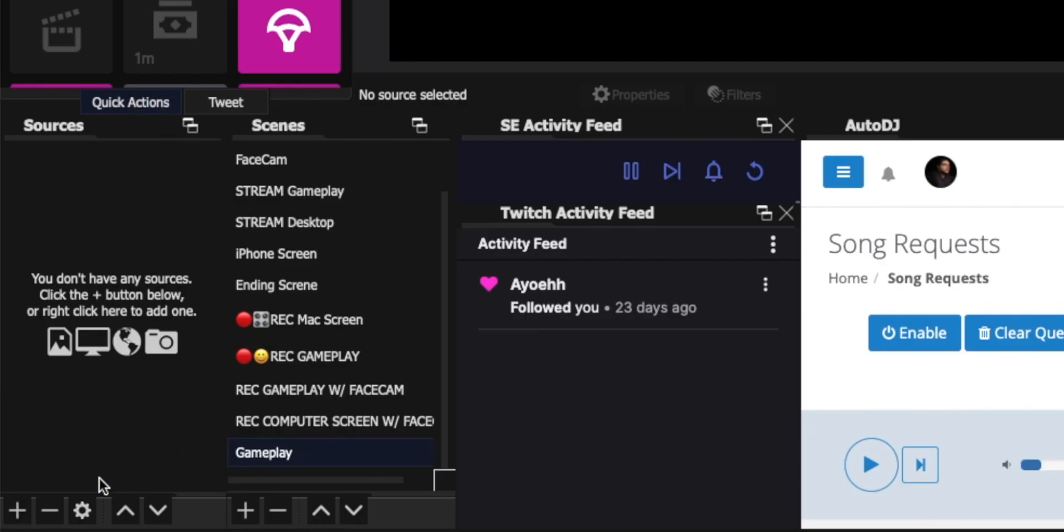
Add a Video Capture Device source named Capture Card using Game Capture HD60 S+ with the 1920x1080 preset
{"action": "left_click", "coordinate": [18, 510]}
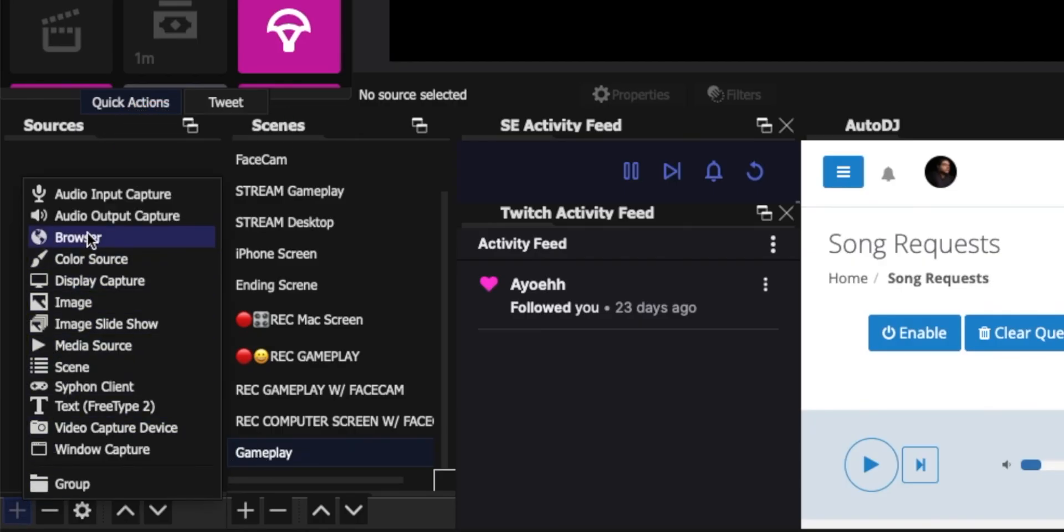
{"action": "left_click", "coordinate": [116, 426]}
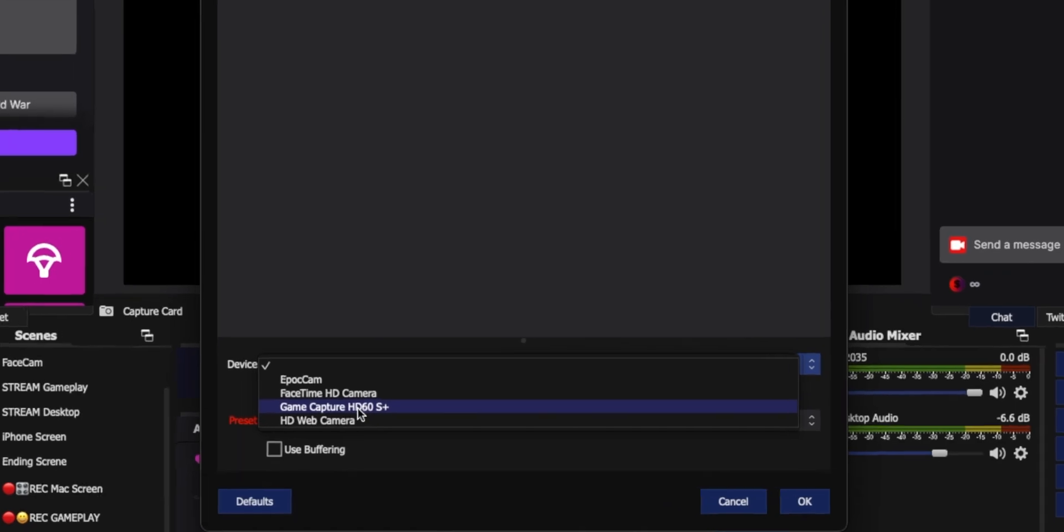
{"action": "left_click", "coordinate": [358, 408]}
{"action": "left_click", "coordinate": [301, 468]}
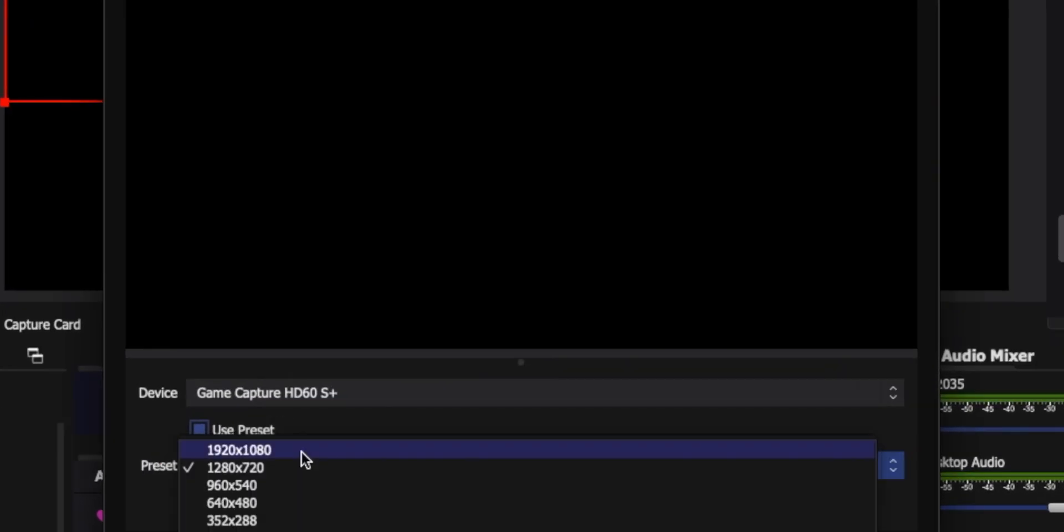
{"action": "left_click", "coordinate": [301, 451]}
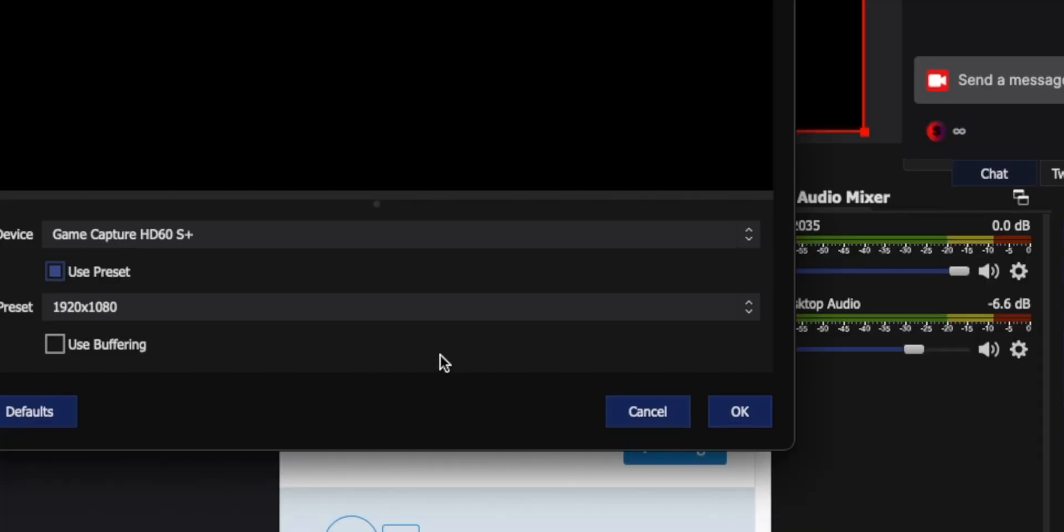
{"action": "left_click", "coordinate": [744, 416]}
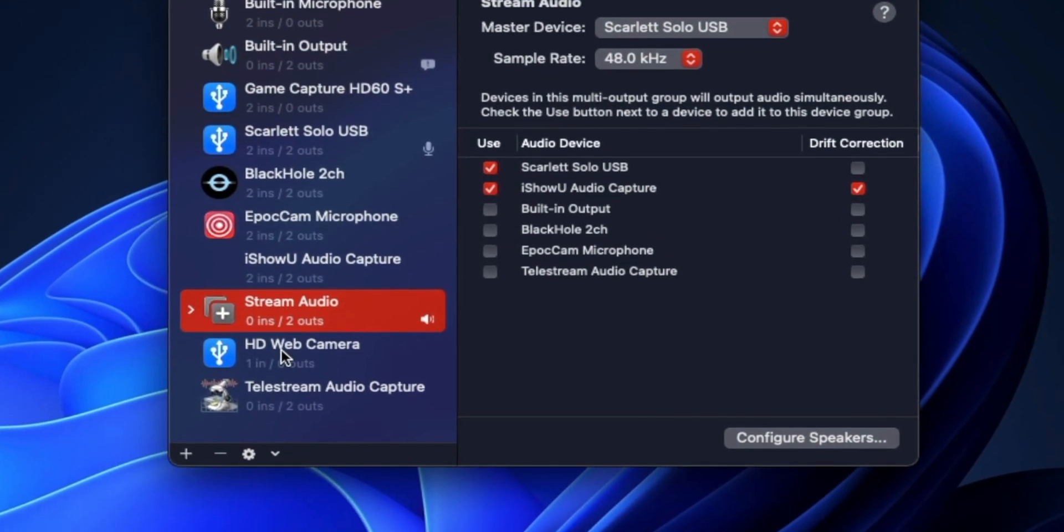
Create a multi-output device in Audio MIDI Setup and include iShowU Audio Capture in it
{"action": "left_click", "coordinate": [185, 483]}
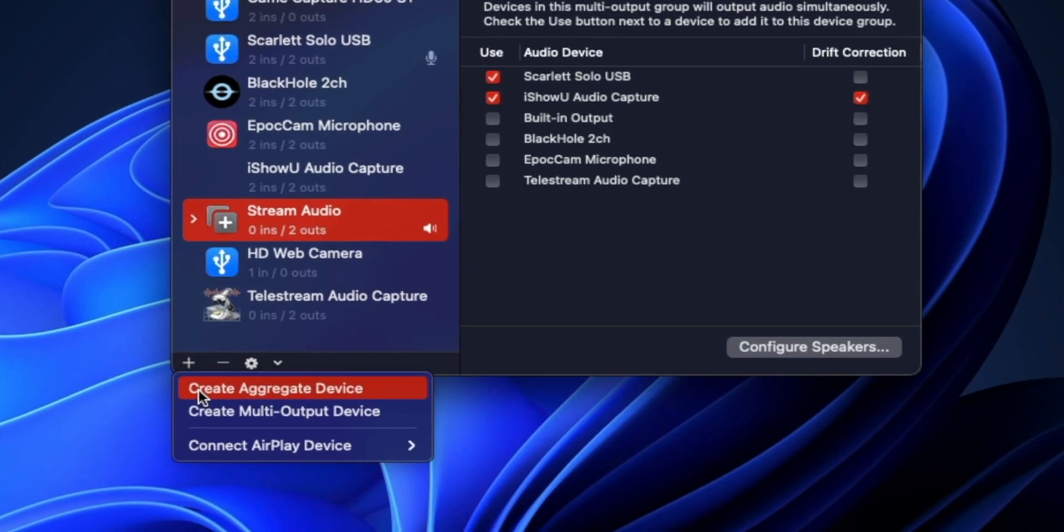
{"action": "left_click", "coordinate": [214, 419]}
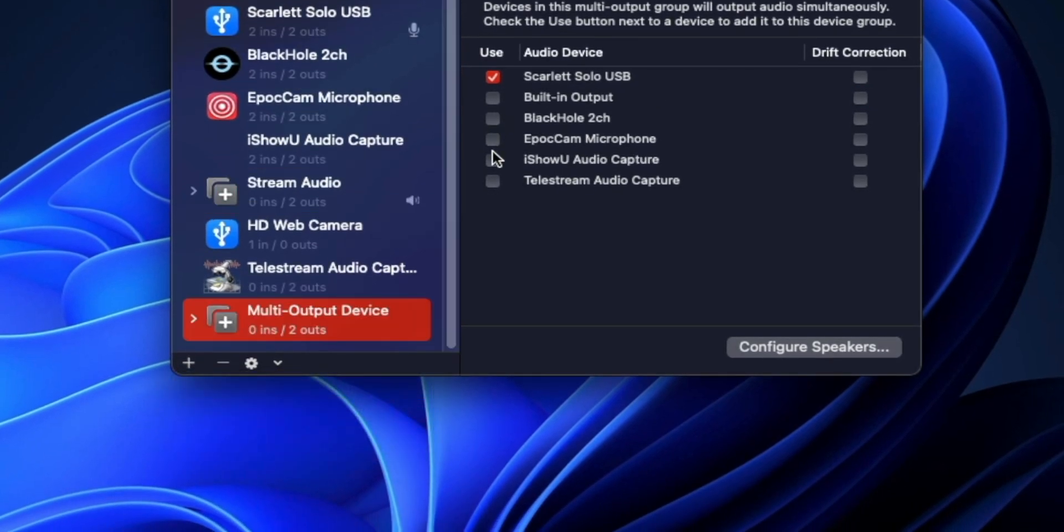
{"action": "left_click", "coordinate": [493, 160]}
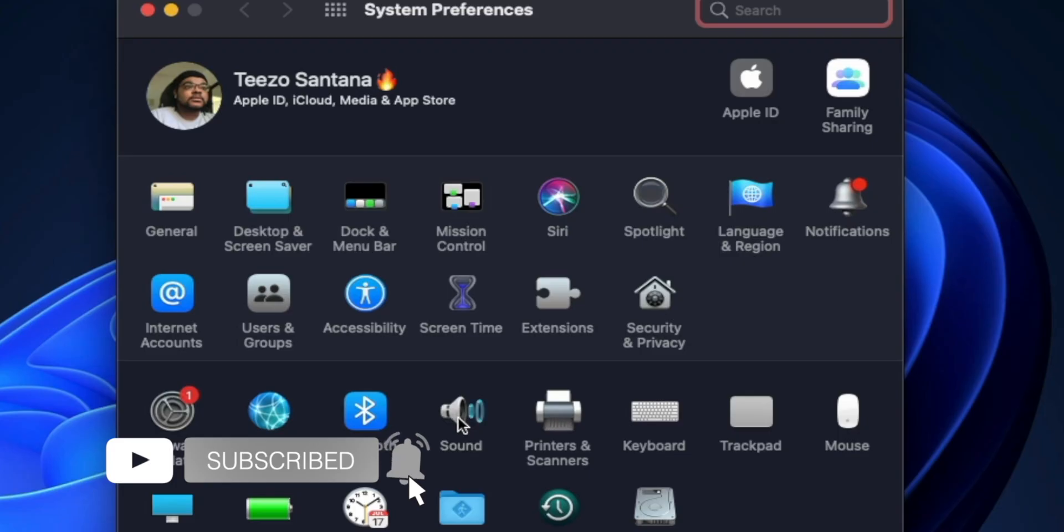
Set the Mac's sound output to Multi-Output Device in System Preferences
{"action": "left_click", "coordinate": [458, 417]}
{"action": "scroll", "coordinate": [351, 214], "scroll_direction": "down", "scroll_amount": 3}
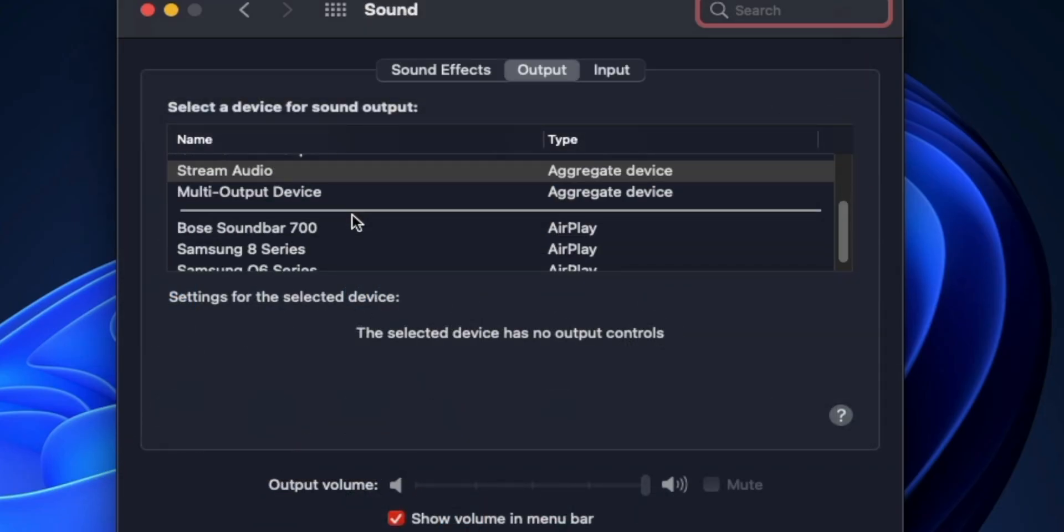
{"action": "left_click", "coordinate": [335, 195]}
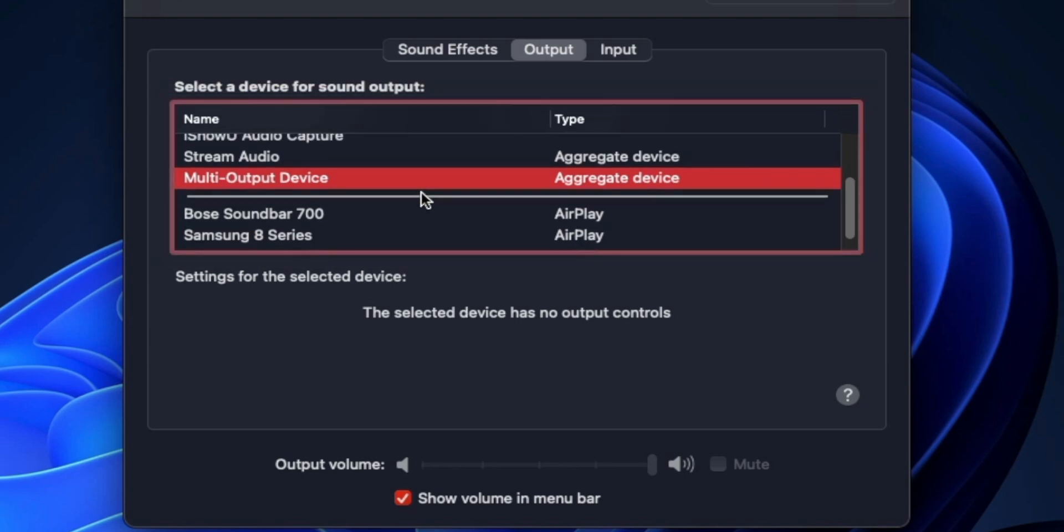
{"action": "scroll", "coordinate": [421, 191], "scroll_direction": "up", "scroll_amount": 2}
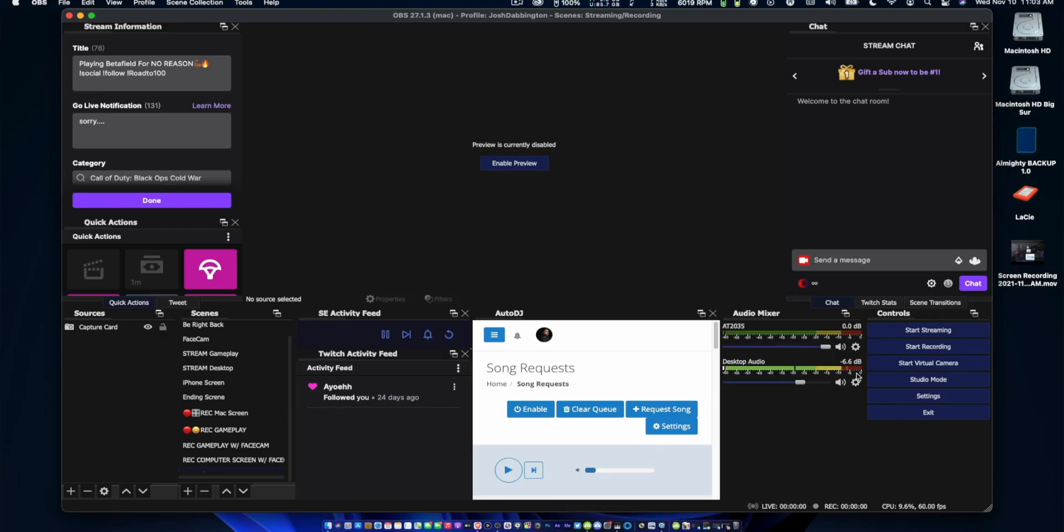
Switch back to OBS and open its Audio settings
{"action": "left_click", "coordinate": [913, 396]}
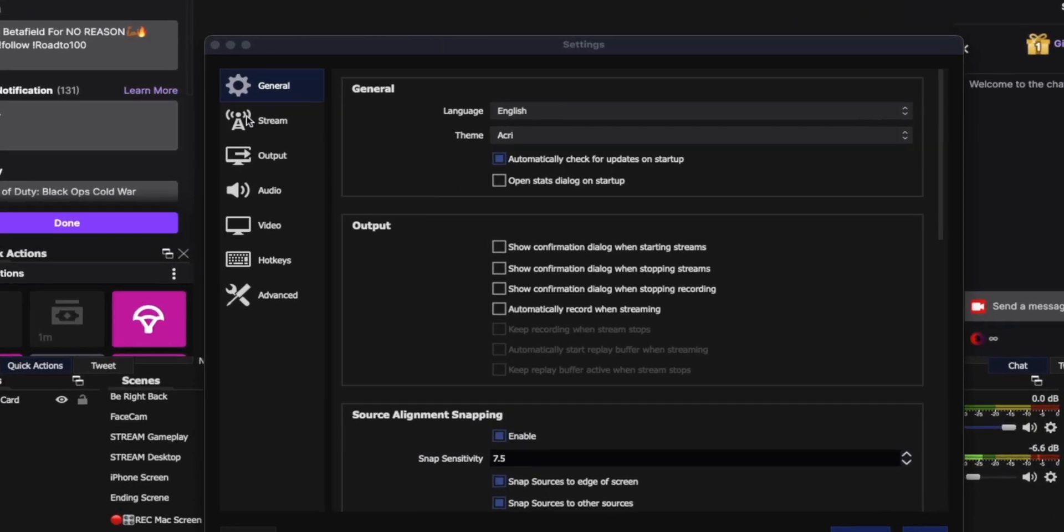
{"action": "left_click", "coordinate": [265, 191]}
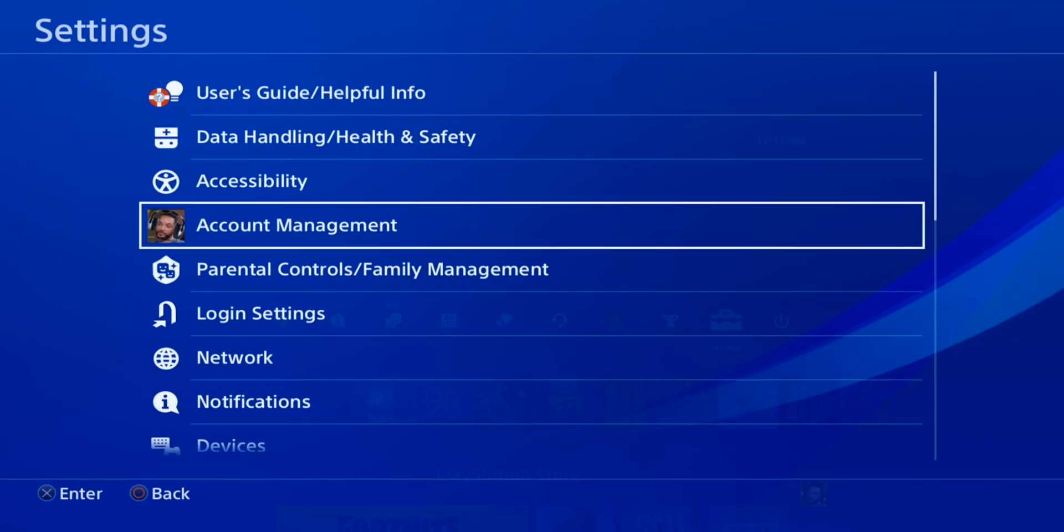
Go to Devices in the console settings and open the Output Device option under Audio Devices
{"action": "key", "text": "Down"}
{"action": "key", "text": "Down"}
{"action": "key", "text": "Down"}
{"action": "key", "text": "Down"}
{"action": "key", "text": "Down"}
{"action": "key", "text": "Down"}
{"action": "key", "text": "Up"}
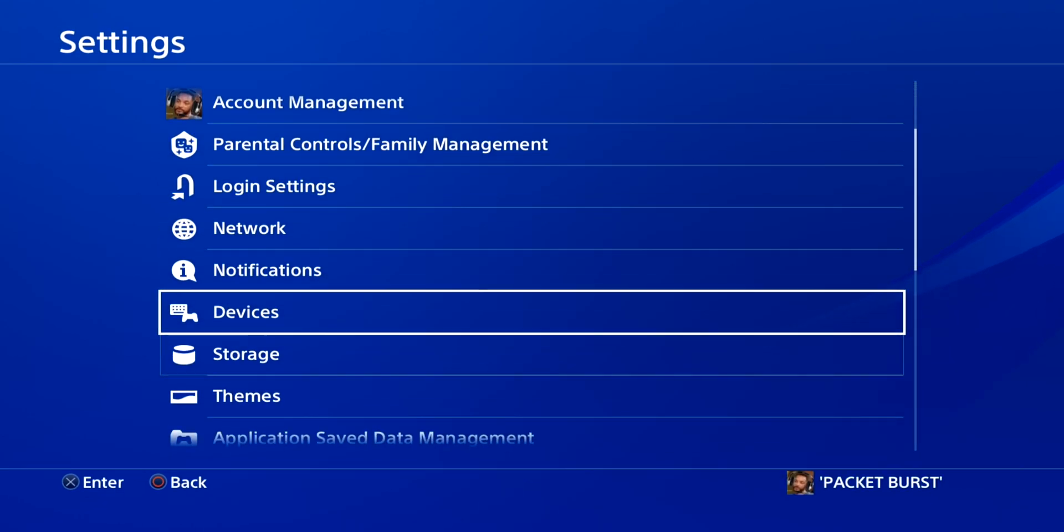
{"action": "key", "text": "Return"}
{"action": "key", "text": "Down"}
{"action": "key", "text": "Return"}
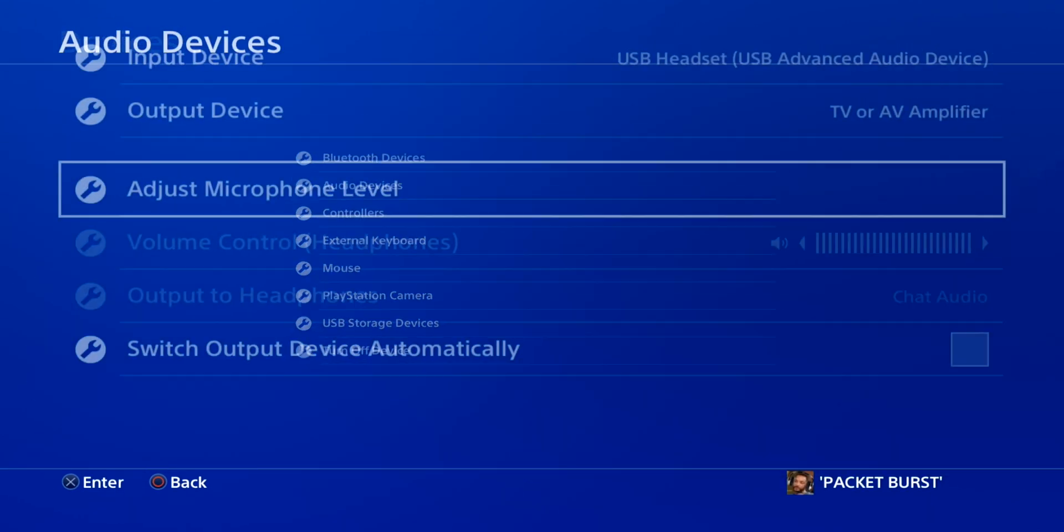
{"action": "key", "text": "Up"}
{"action": "key", "text": "Return"}
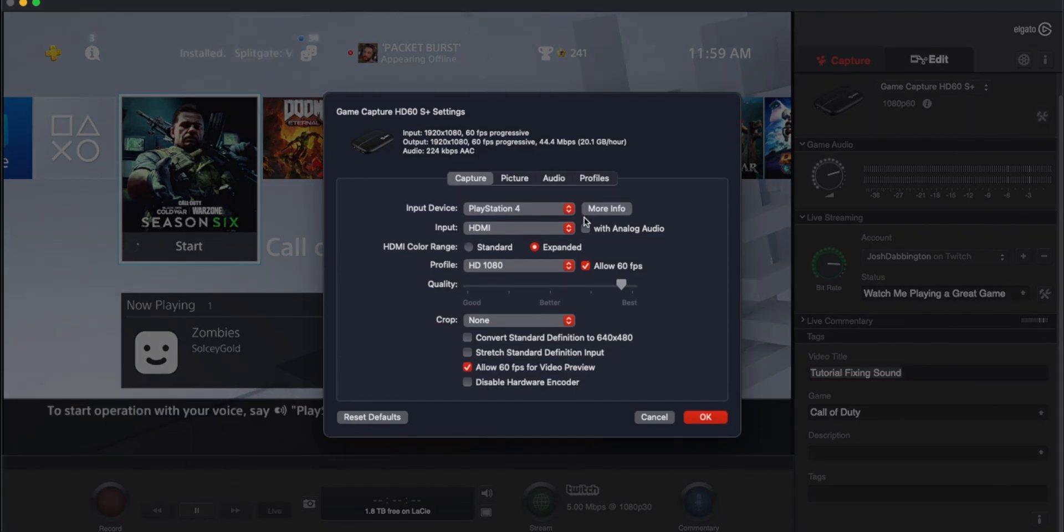
Toggle the analog audio option for the HDMI input on and off in the Game Capture HD60 S+ settings
{"action": "left_click", "coordinate": [585, 230]}
{"action": "left_click", "coordinate": [585, 229]}
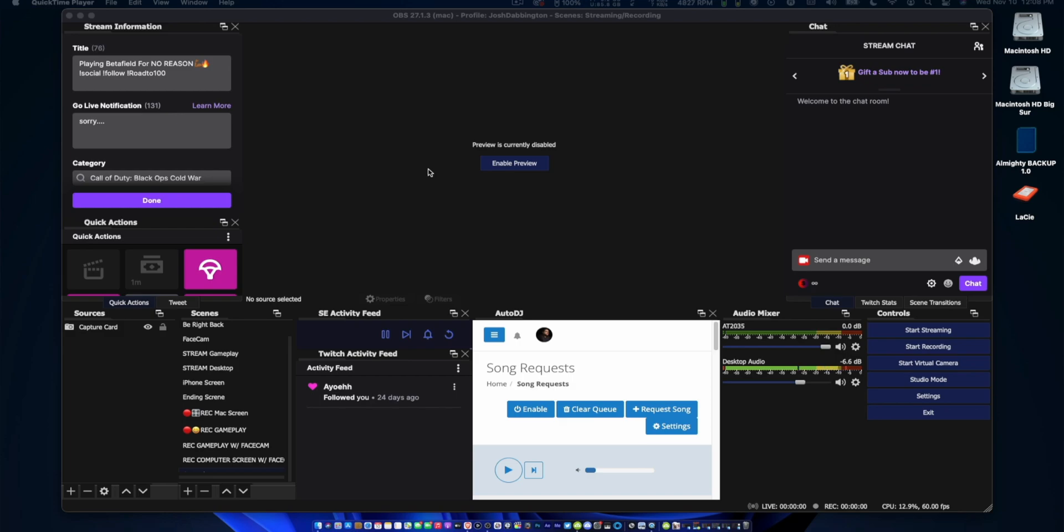
Open the OBS Video settings and review the common FPS values and the downscale filter choices
{"action": "left_click", "coordinate": [936, 395]}
{"action": "left_click", "coordinate": [230, 268]}
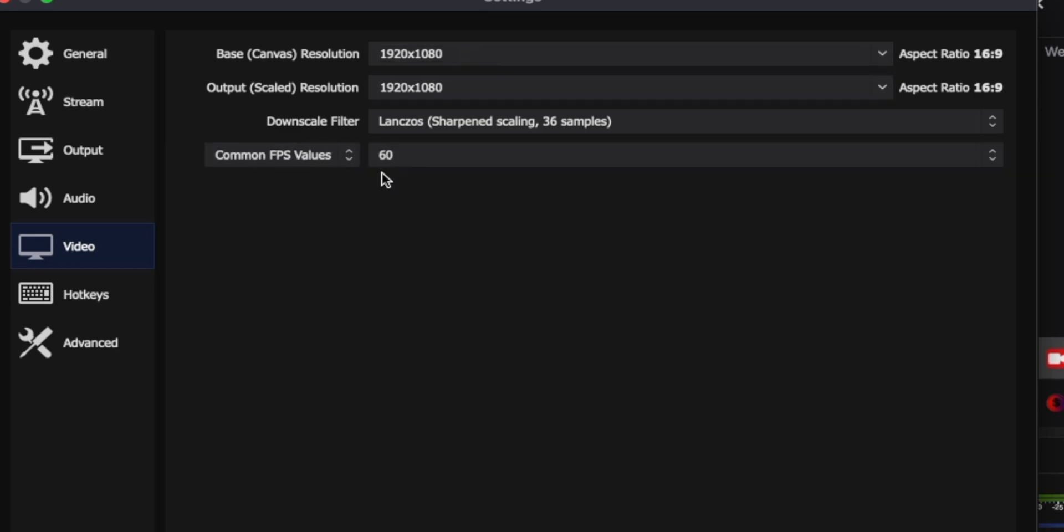
{"action": "left_click", "coordinate": [399, 161]}
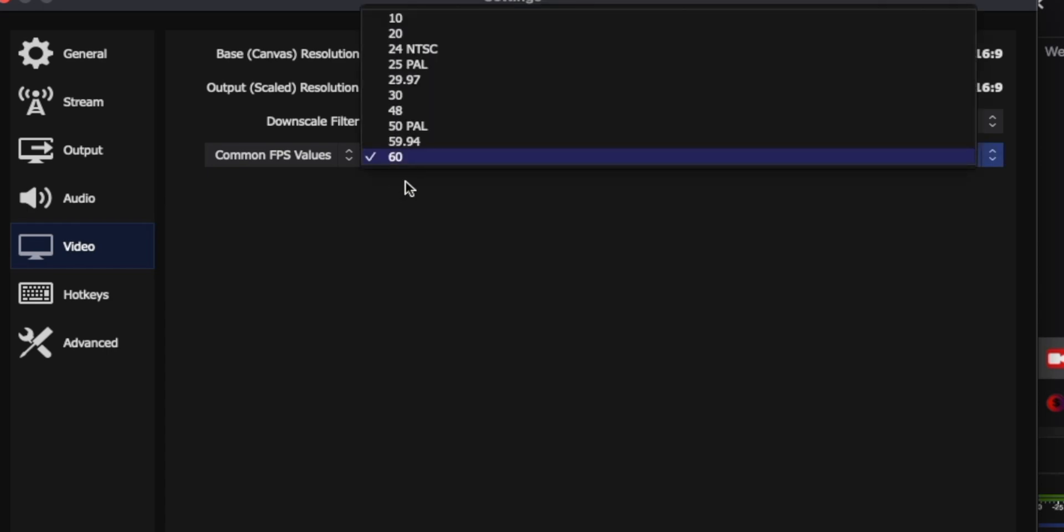
{"action": "left_click", "coordinate": [443, 233]}
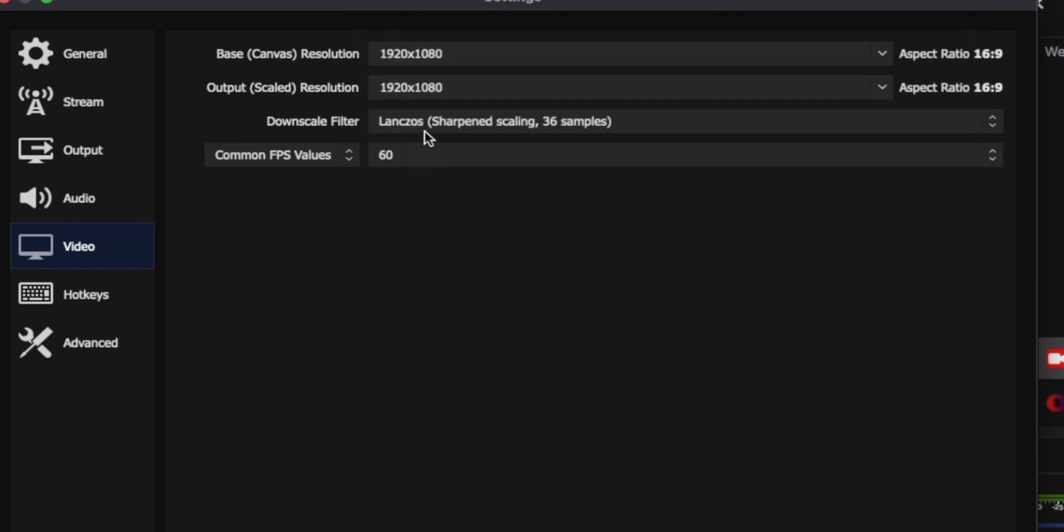
{"action": "left_click", "coordinate": [427, 127]}
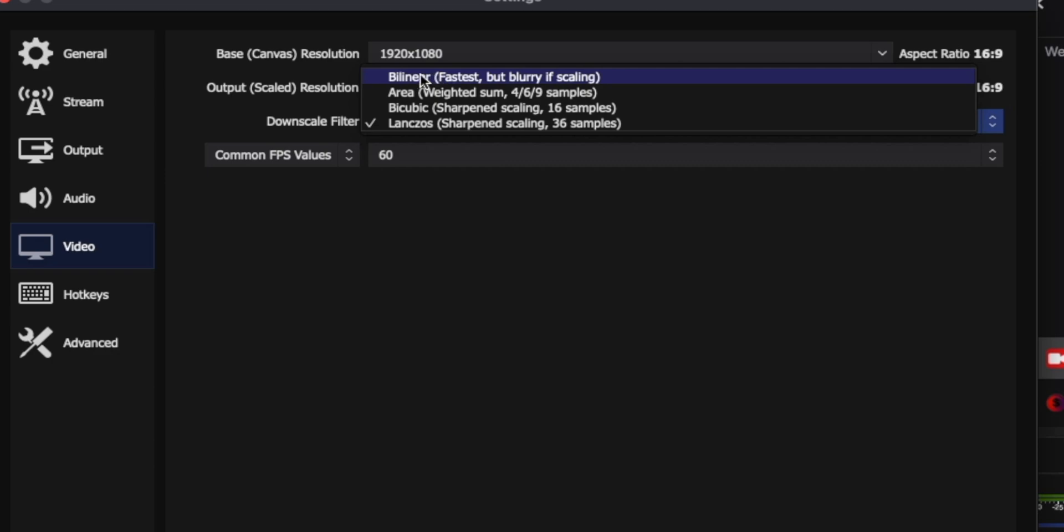
Go to the recording options of the Output settings and choose the Advanced output mode
{"action": "left_click", "coordinate": [127, 153]}
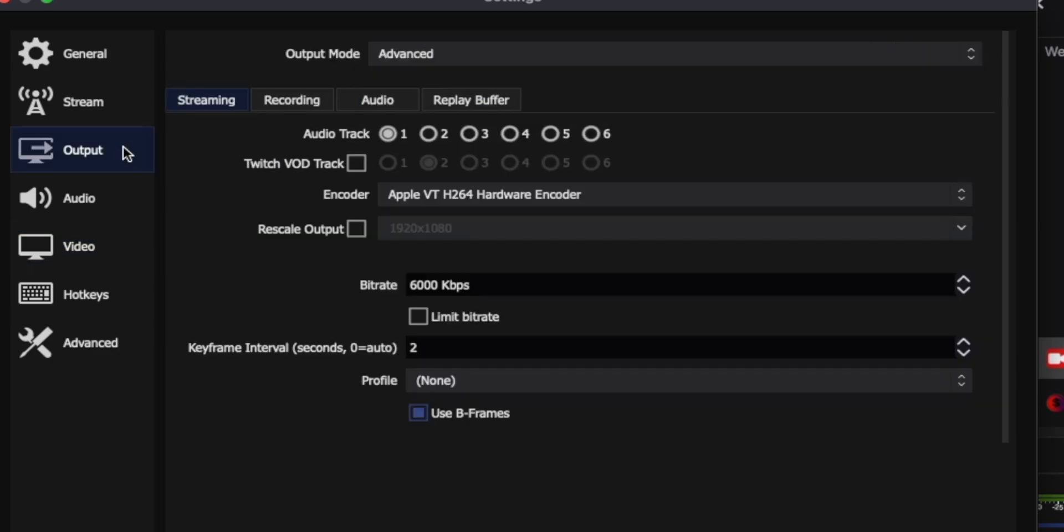
{"action": "left_click", "coordinate": [299, 106]}
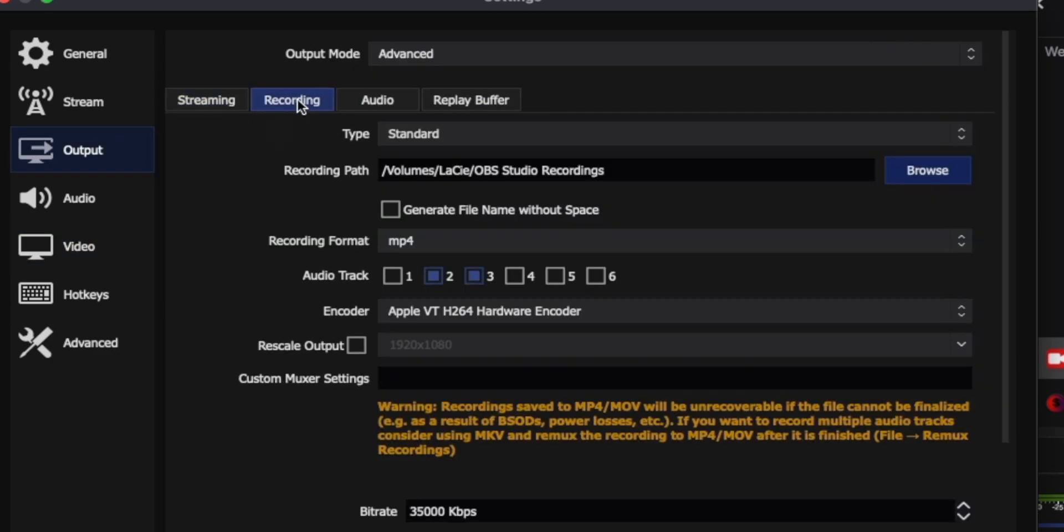
{"action": "left_click", "coordinate": [400, 60]}
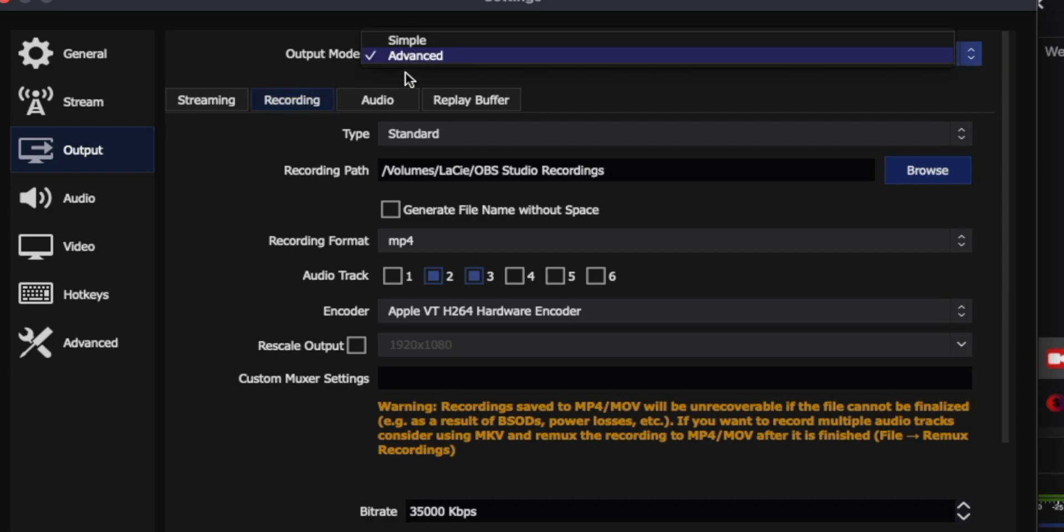
{"action": "left_click", "coordinate": [421, 62]}
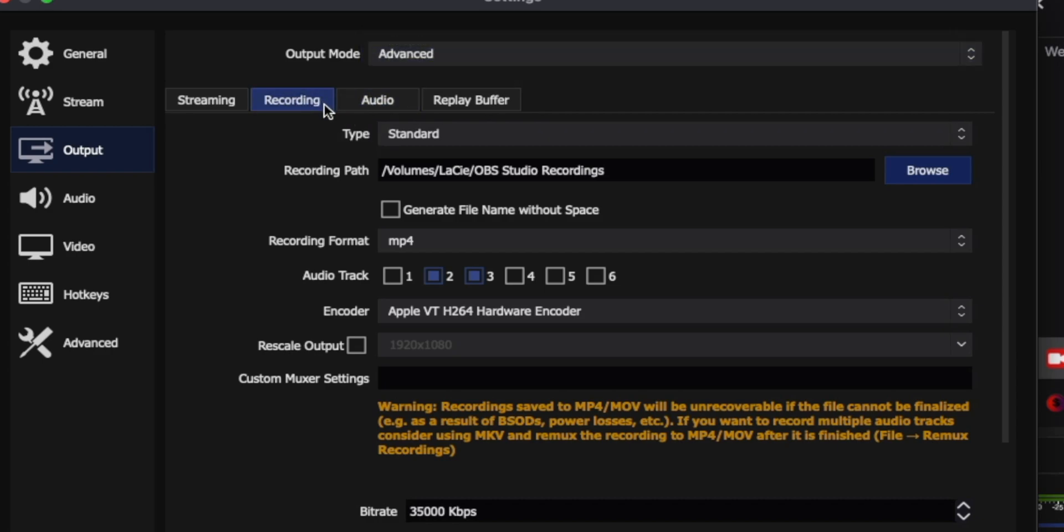
Review the available recording encoders along with the bitrate, keyframe interval and profile settings
{"action": "left_click", "coordinate": [444, 308]}
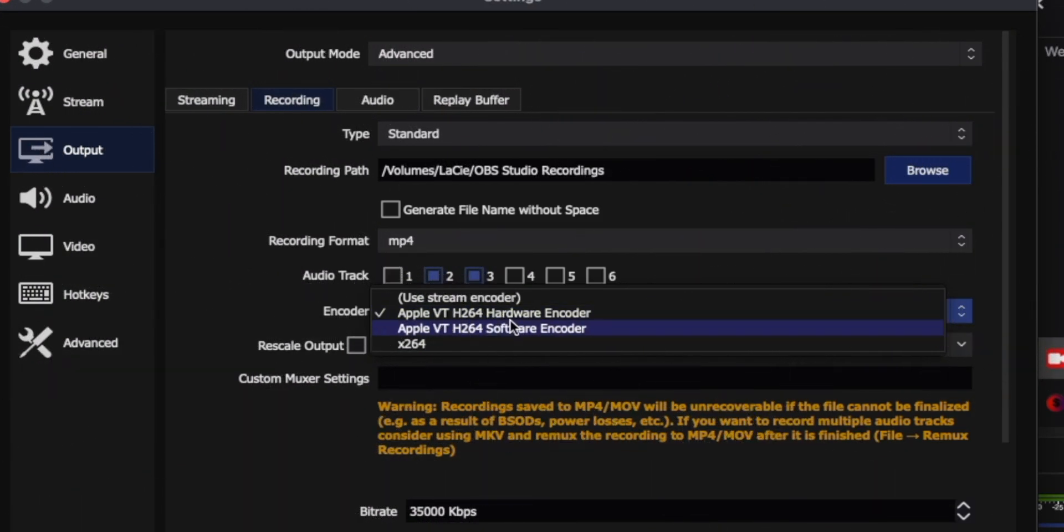
{"action": "left_click", "coordinate": [220, 267]}
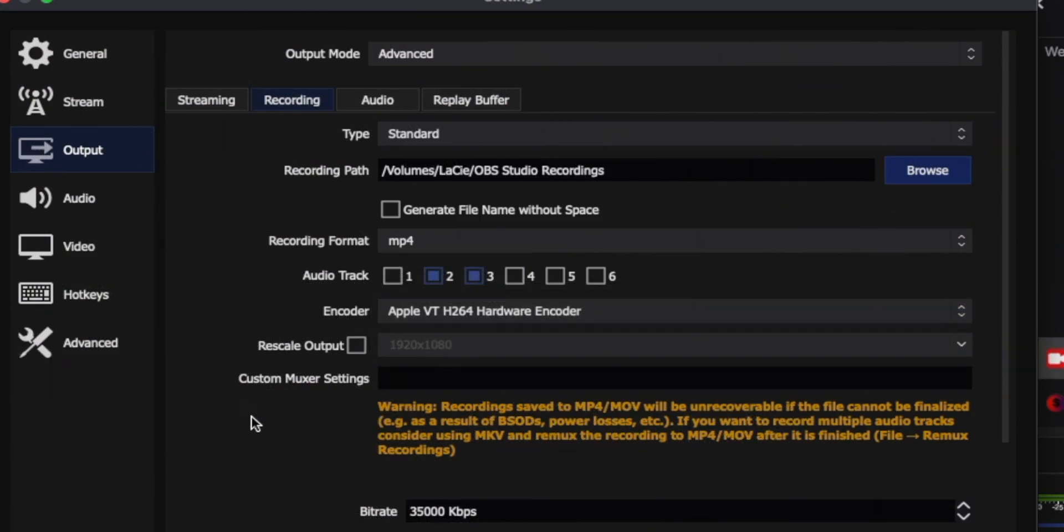
{"action": "scroll", "coordinate": [300, 483], "scroll_direction": "down", "scroll_amount": 4}
{"action": "scroll", "coordinate": [282, 403], "scroll_direction": "up", "scroll_amount": 2}
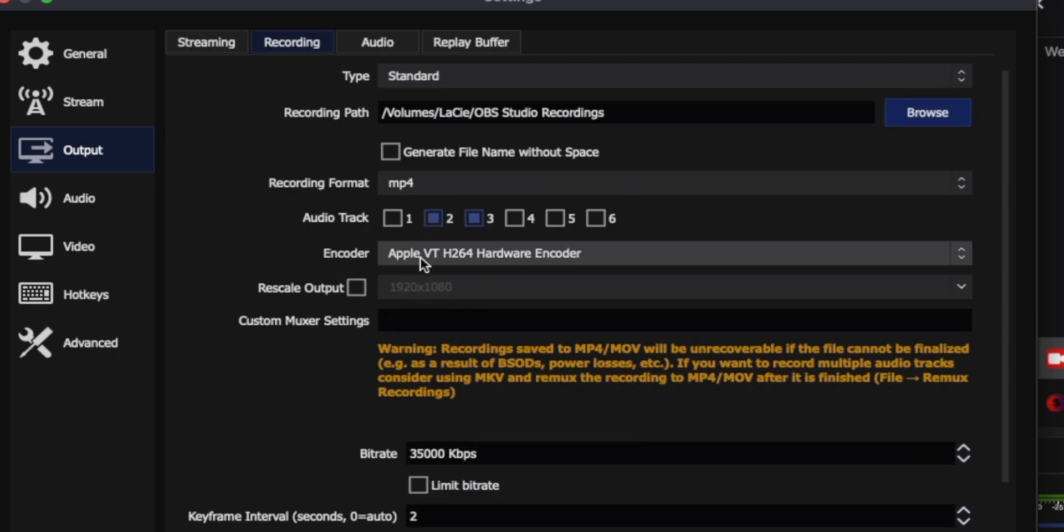
{"action": "scroll", "coordinate": [363, 454], "scroll_direction": "down", "scroll_amount": 4}
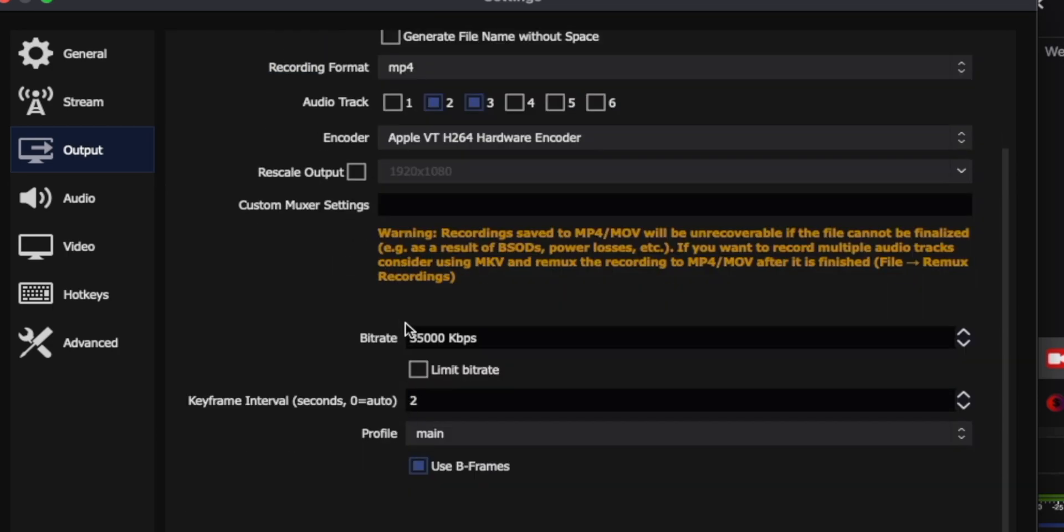
Review the bitrate and keyframe interval values of the recording encoder
{"action": "left_click", "coordinate": [411, 338]}
{"action": "left_click_drag", "start_coordinate": [492, 337], "coordinate": [408, 336]}
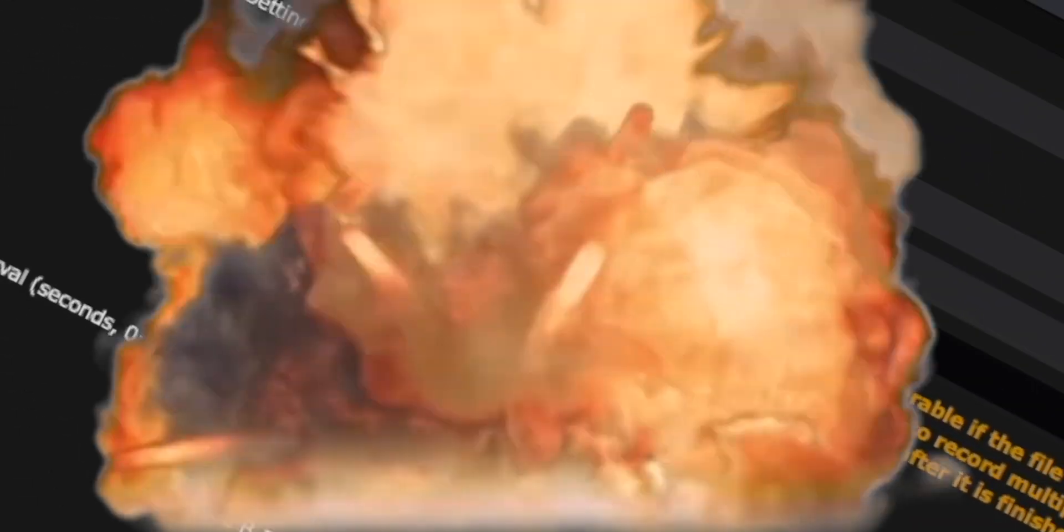
{"action": "left_click", "coordinate": [411, 338]}
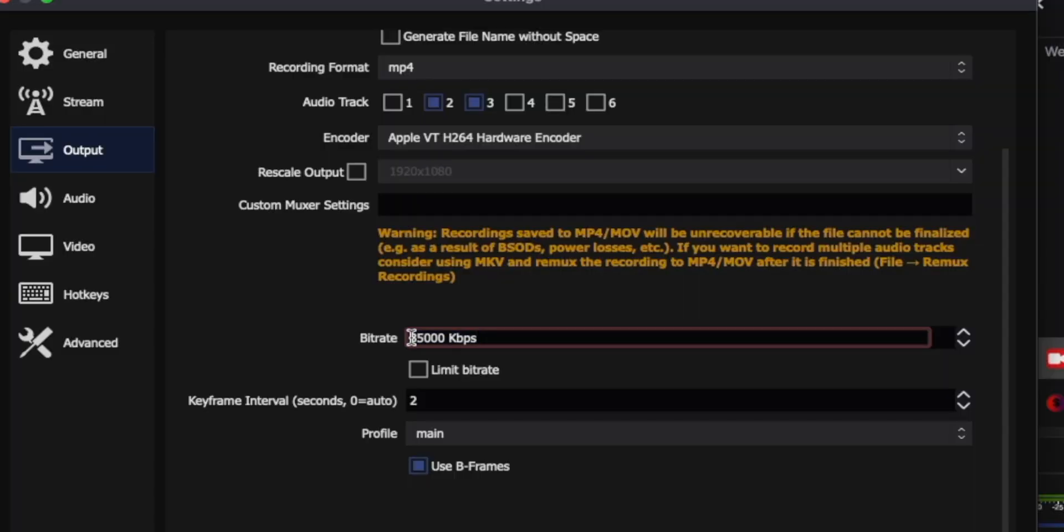
{"action": "left_click", "coordinate": [485, 338]}
{"action": "left_click", "coordinate": [410, 401]}
{"action": "left_click", "coordinate": [339, 473]}
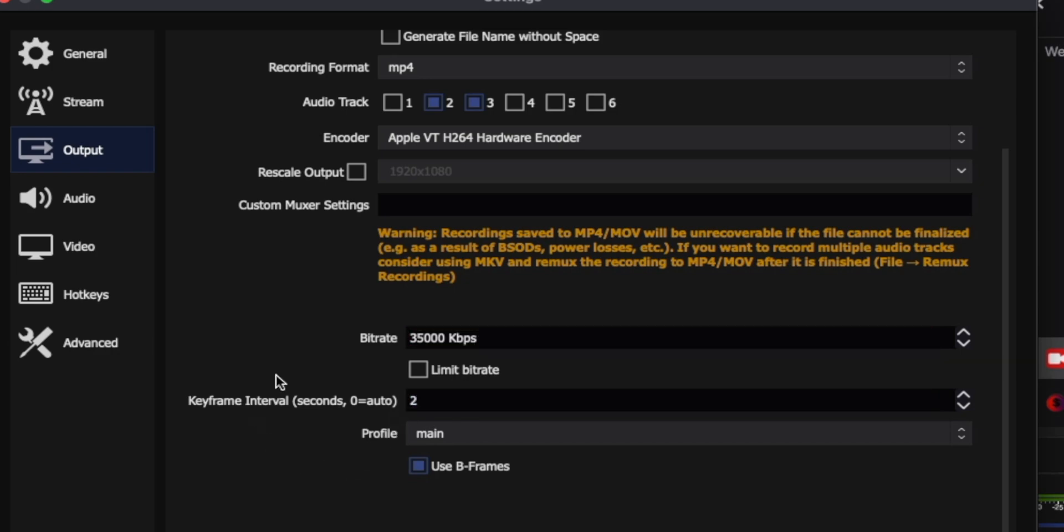
Choose mp4 as the recording format and select the recording filename formatting text in the Advanced settings
{"action": "scroll", "coordinate": [303, 291], "scroll_direction": "up", "scroll_amount": 4}
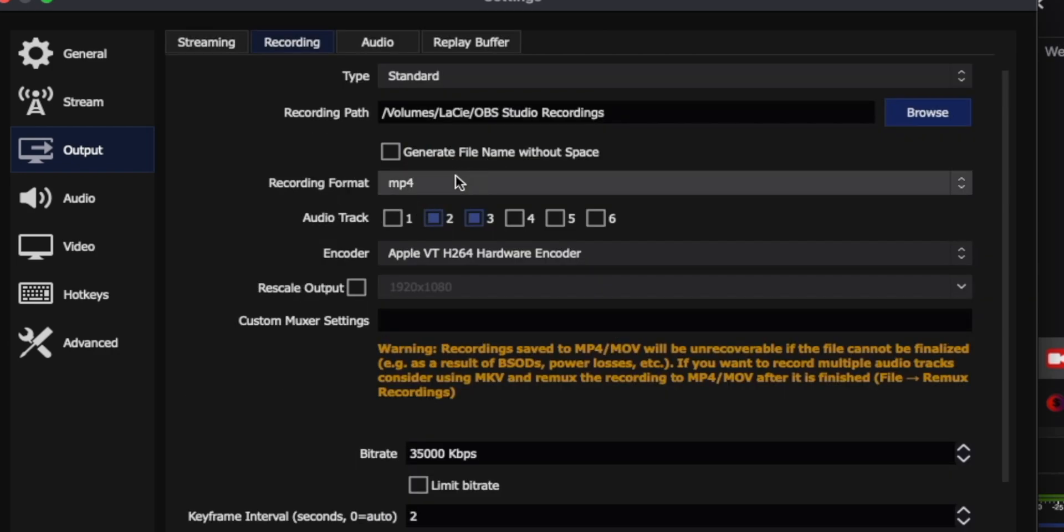
{"action": "left_click", "coordinate": [467, 191]}
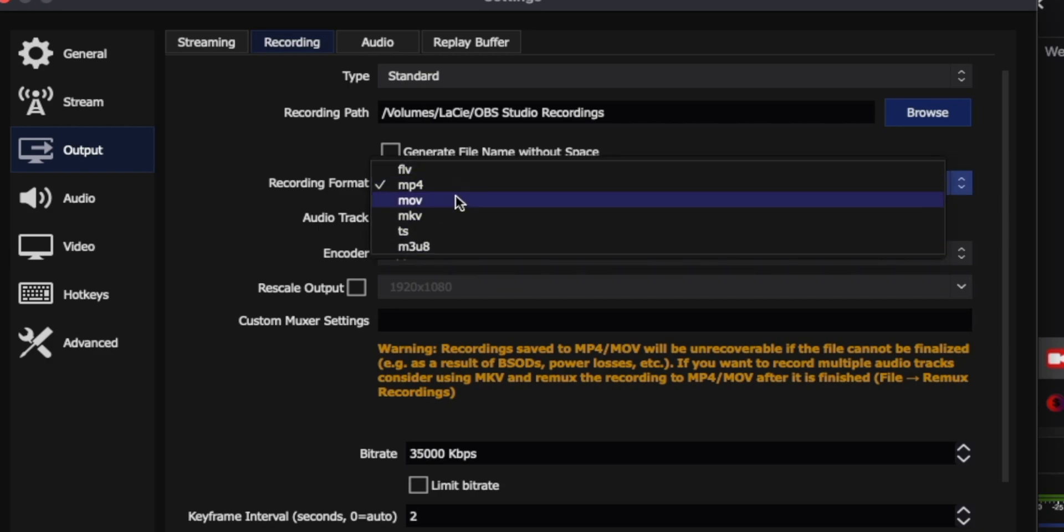
{"action": "left_click", "coordinate": [436, 187]}
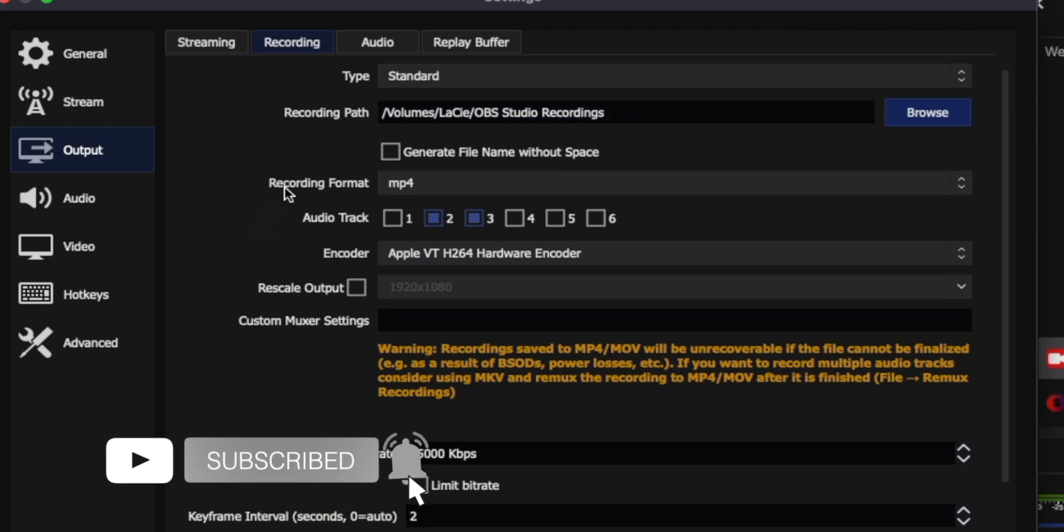
{"action": "left_click", "coordinate": [83, 343]}
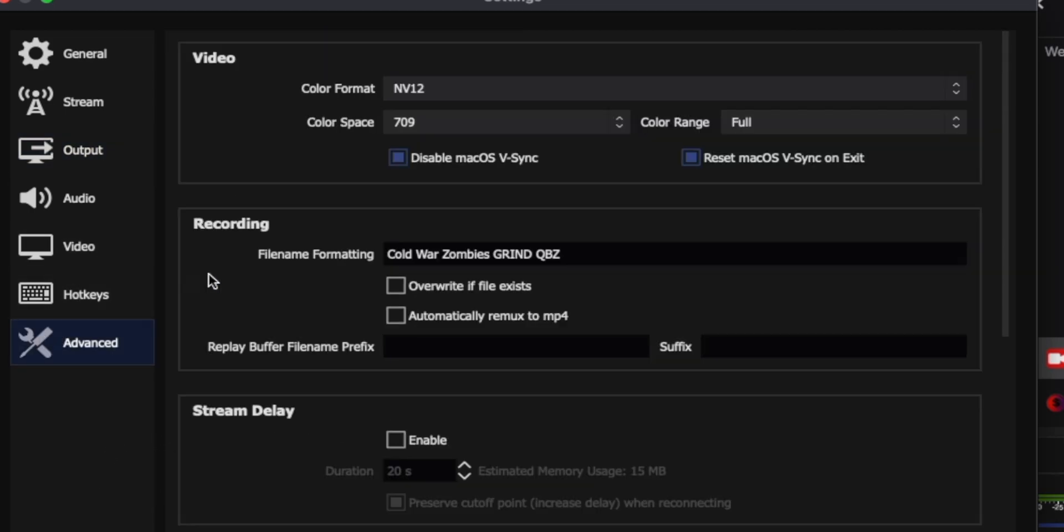
{"action": "left_click_drag", "start_coordinate": [615, 250], "coordinate": [406, 253]}
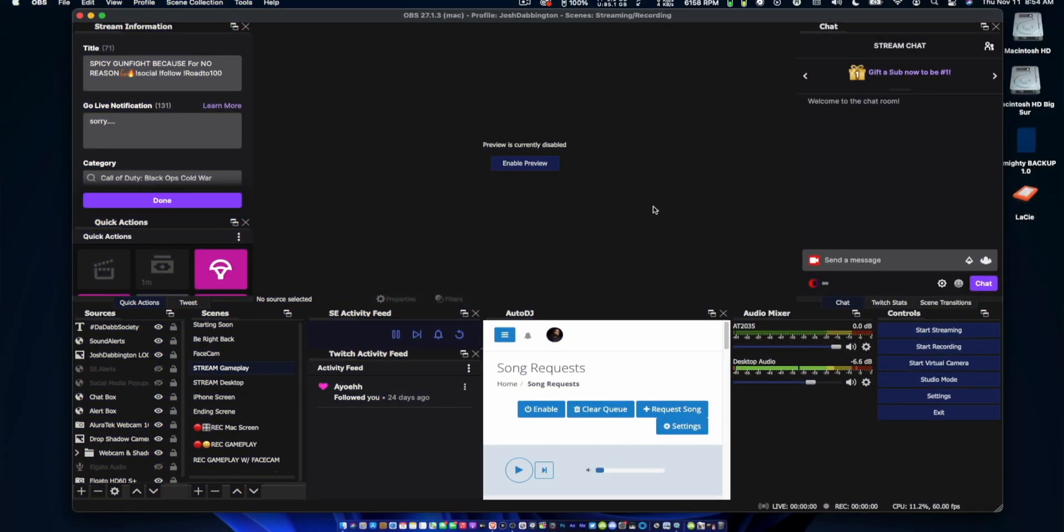
Reopen the OBS settings and check the audio track options for the streaming output
{"action": "left_click", "coordinate": [940, 396]}
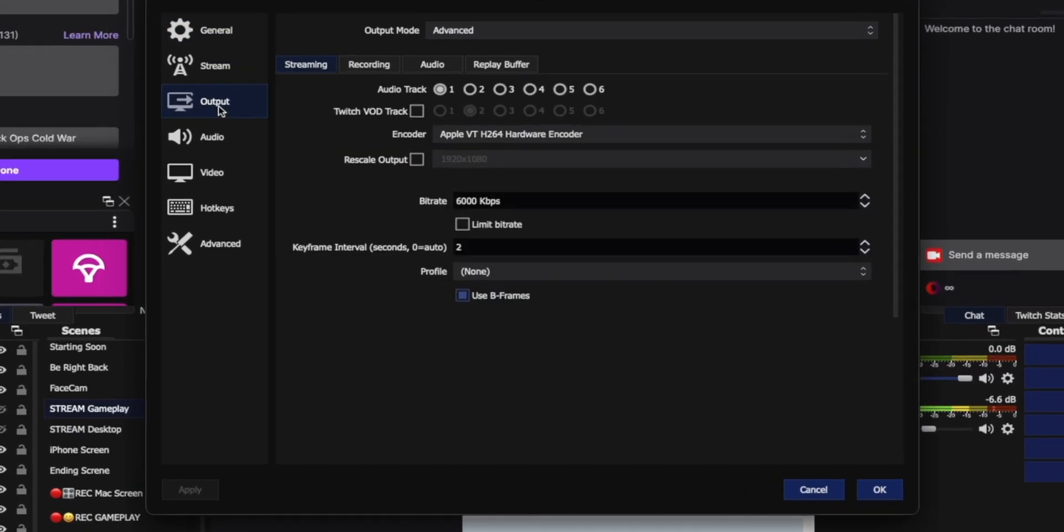
{"action": "left_click", "coordinate": [437, 118]}
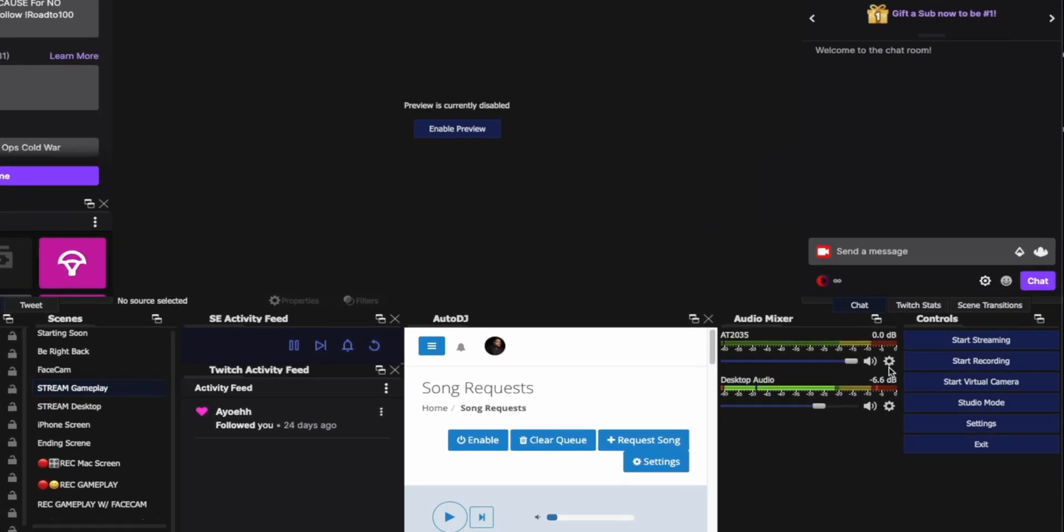
In the advanced audio properties, remove track 1 from the AT2035 microphone, Desktop Audio and the last listed source
{"action": "left_click", "coordinate": [890, 363]}
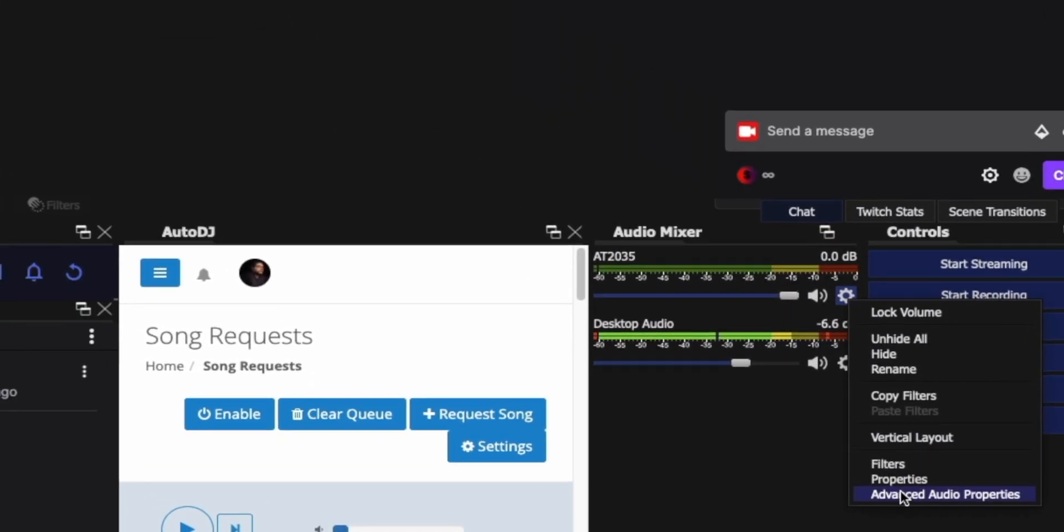
{"action": "left_click", "coordinate": [711, 414]}
{"action": "left_click_drag", "start_coordinate": [791, 361], "coordinate": [905, 363]}
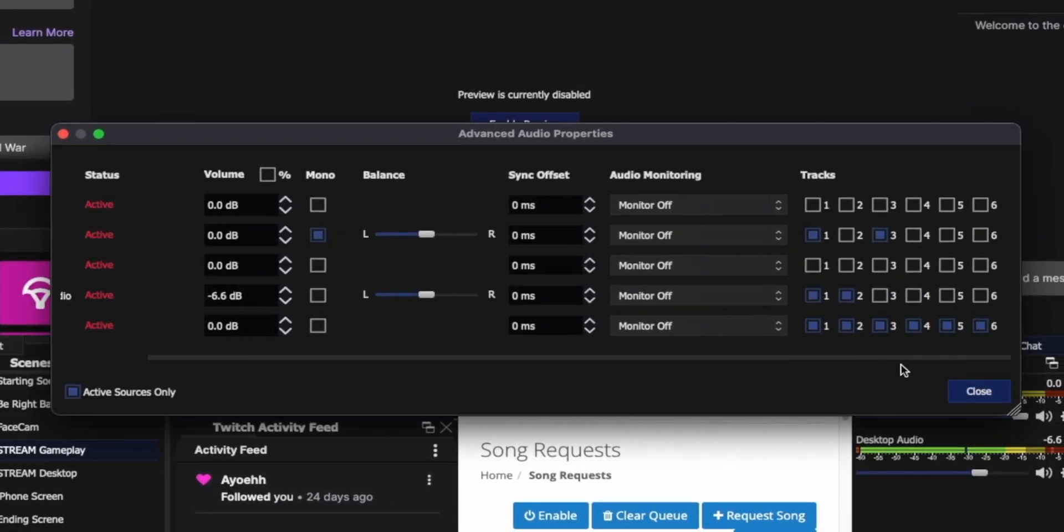
{"action": "left_click", "coordinate": [815, 232]}
{"action": "left_click", "coordinate": [801, 298]}
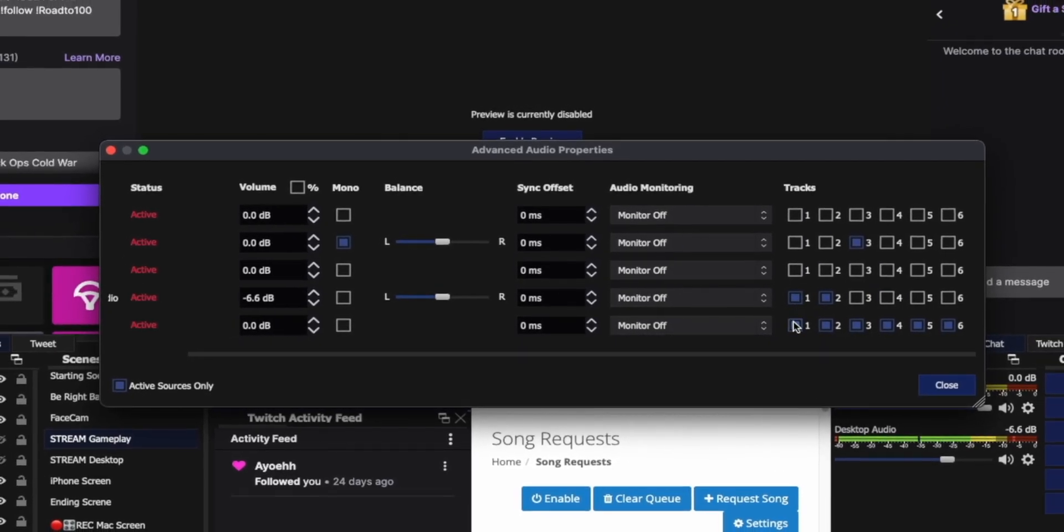
{"action": "left_click", "coordinate": [801, 326]}
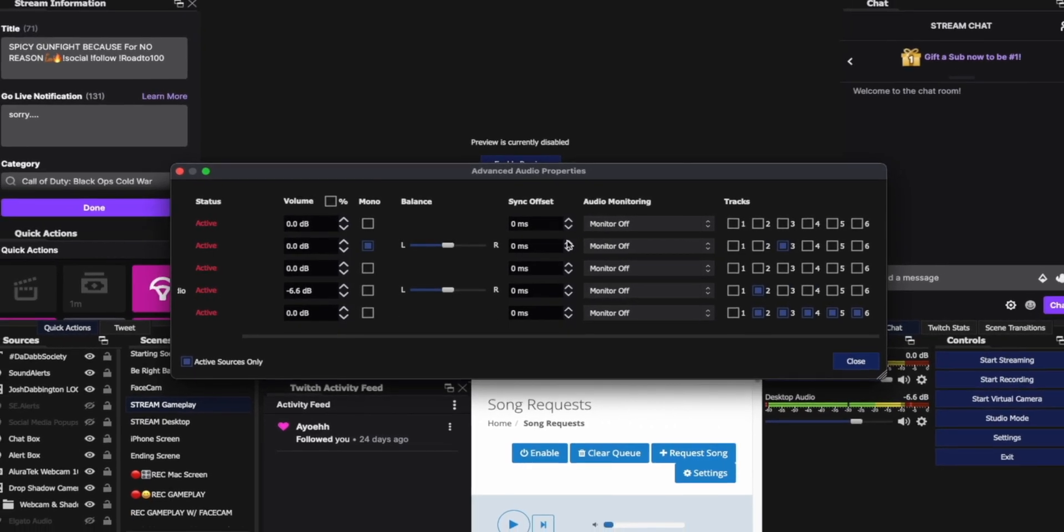
{"action": "left_click", "coordinate": [821, 352]}
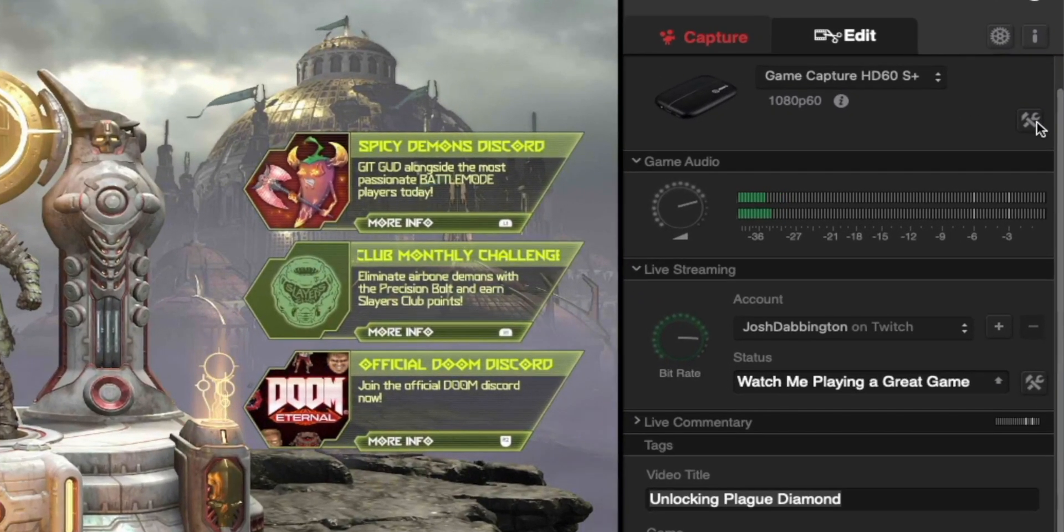
Switch to Game Capture HD, raise the HD60 S+ capture quality towards Best and choose the Expanded HDMI color range
{"action": "left_click", "coordinate": [998, 124]}
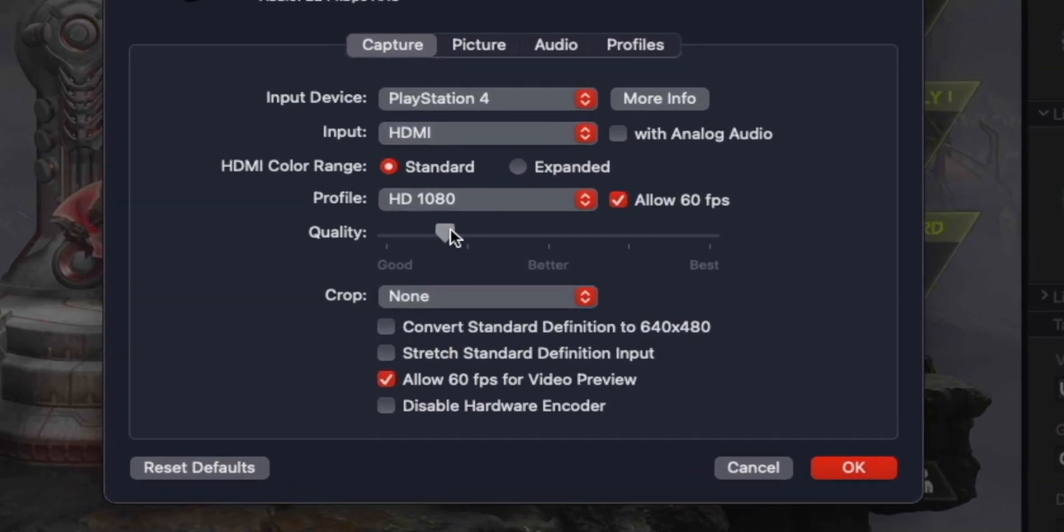
{"action": "left_click_drag", "start_coordinate": [483, 273], "coordinate": [555, 273]}
{"action": "left_click_drag", "start_coordinate": [615, 246], "coordinate": [702, 265]}
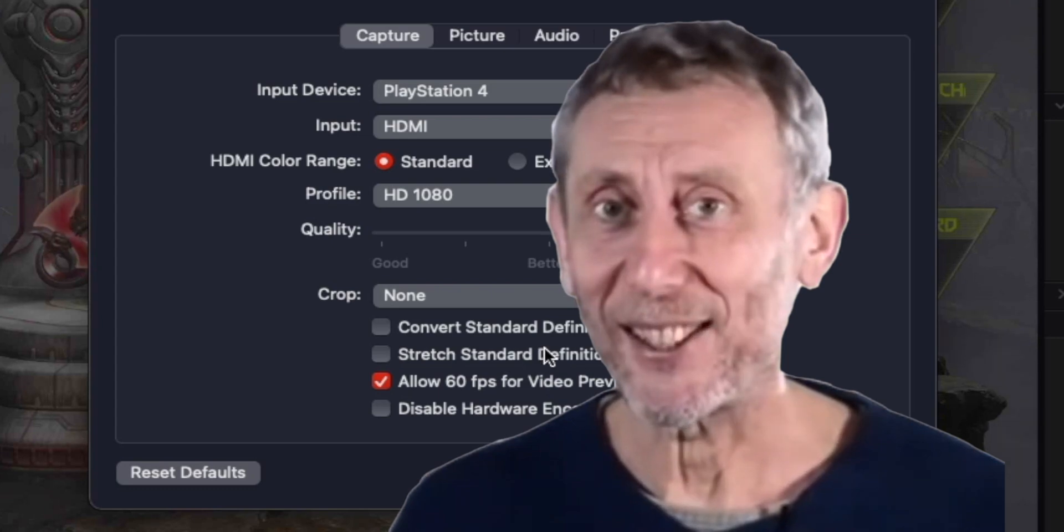
{"action": "left_click", "coordinate": [517, 161]}
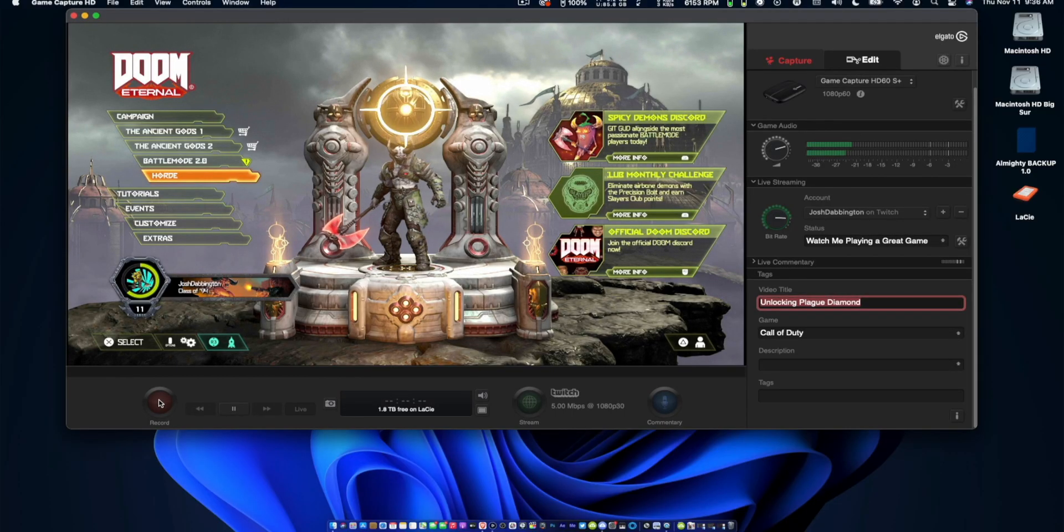
Start recording the gameplay with the HD60 S+
{"action": "left_click", "coordinate": [159, 403]}
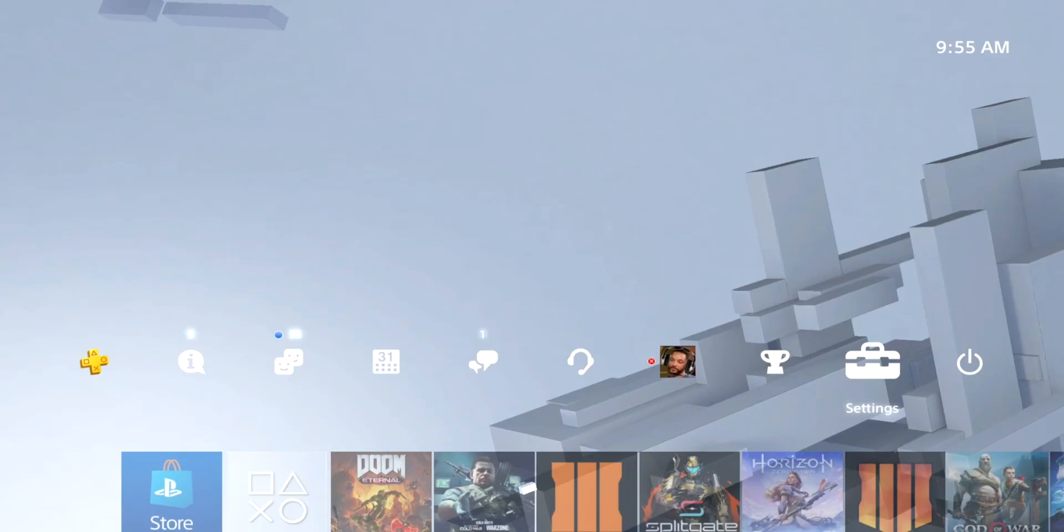
Switch to the PS4 home screen and open the Sharing and Broadcasts section of the console settings
{"action": "key", "text": "Return"}
{"action": "key", "text": "Down"}
{"action": "key", "text": "Down"}
{"action": "key", "text": "Down"}
{"action": "key", "text": "Down"}
{"action": "key", "text": "Down"}
{"action": "key", "text": "Down"}
{"action": "key", "text": "Down"}
{"action": "key", "text": "Down"}
{"action": "key", "text": "Down"}
{"action": "key", "text": "Down"}
{"action": "key", "text": "Down"}
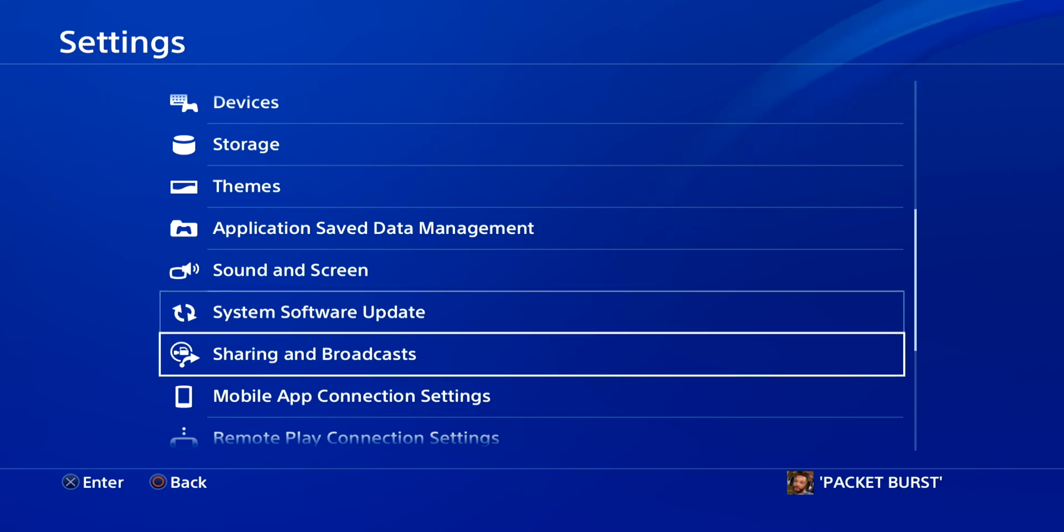
{"action": "key", "text": "Return"}
Review the Standard and Easy Screenshots options of the SHARE Button Control Type and return to Sharing and Broadcasts
{"action": "key", "text": "Up"}
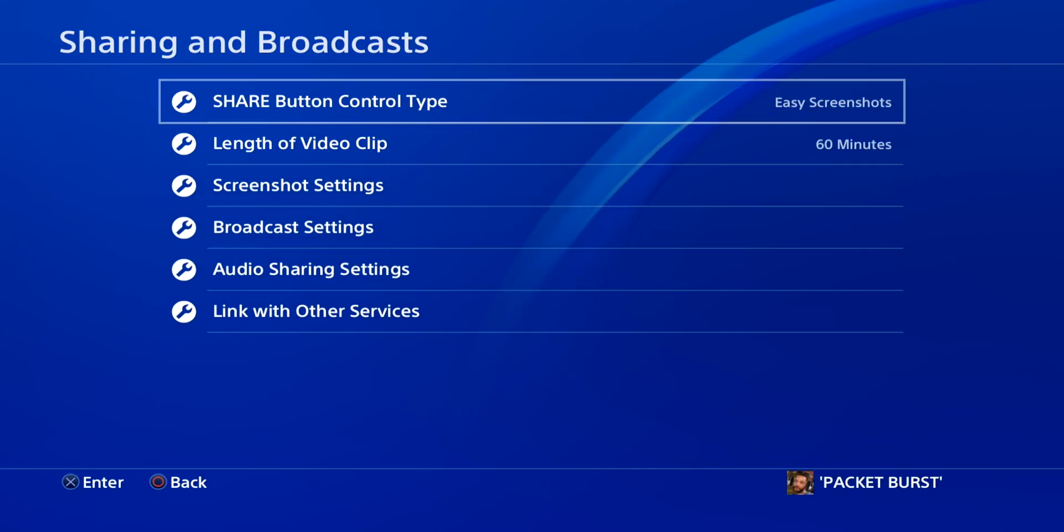
{"action": "key", "text": "Return"}
{"action": "key", "text": "Up"}
{"action": "key", "text": "Down"}
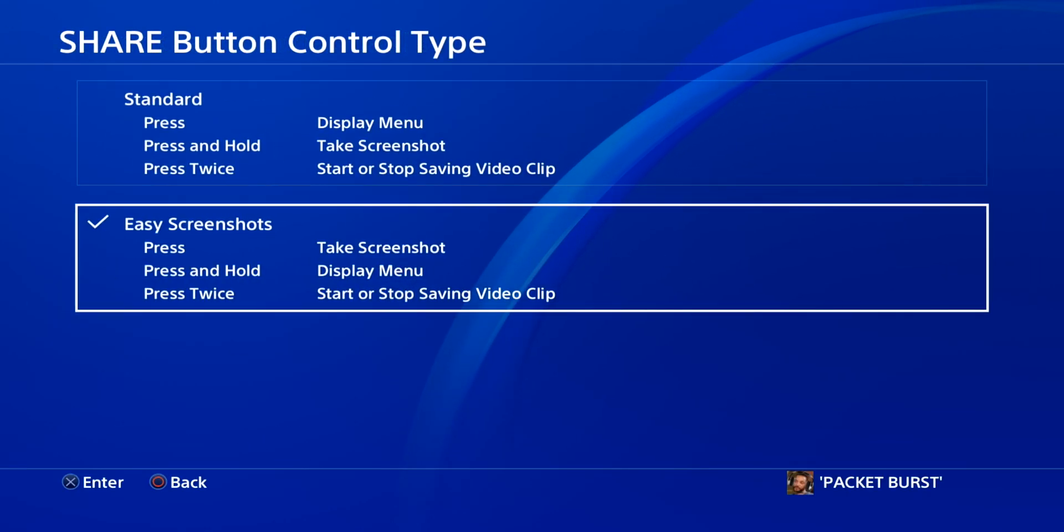
{"action": "key", "text": "Escape"}
Look into the Length of Video Clip options and return to the Sharing and Broadcasts list
{"action": "key", "text": "Down"}
{"action": "key", "text": "Down"}
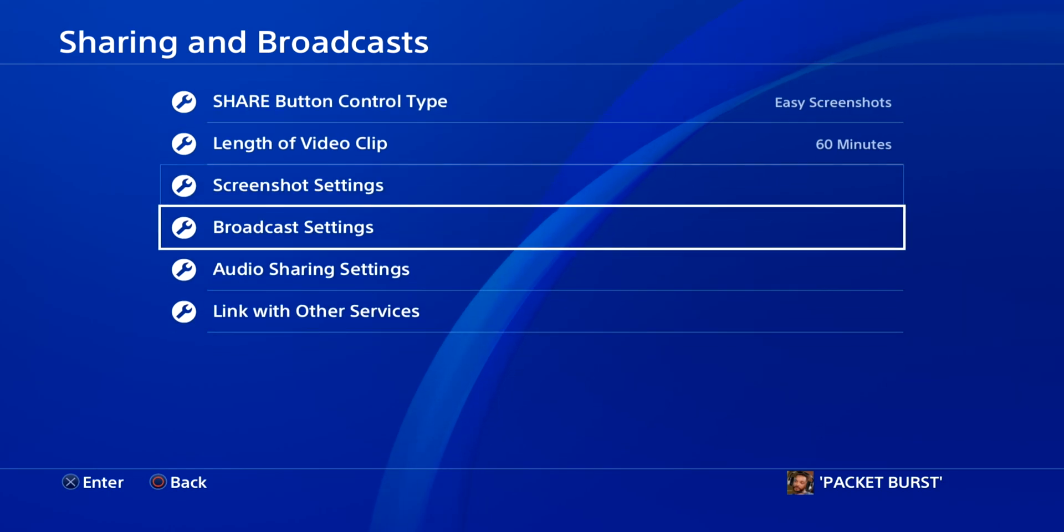
{"action": "key", "text": "Up"}
{"action": "key", "text": "Up"}
{"action": "key", "text": "Return"}
{"action": "key", "text": "Escape"}
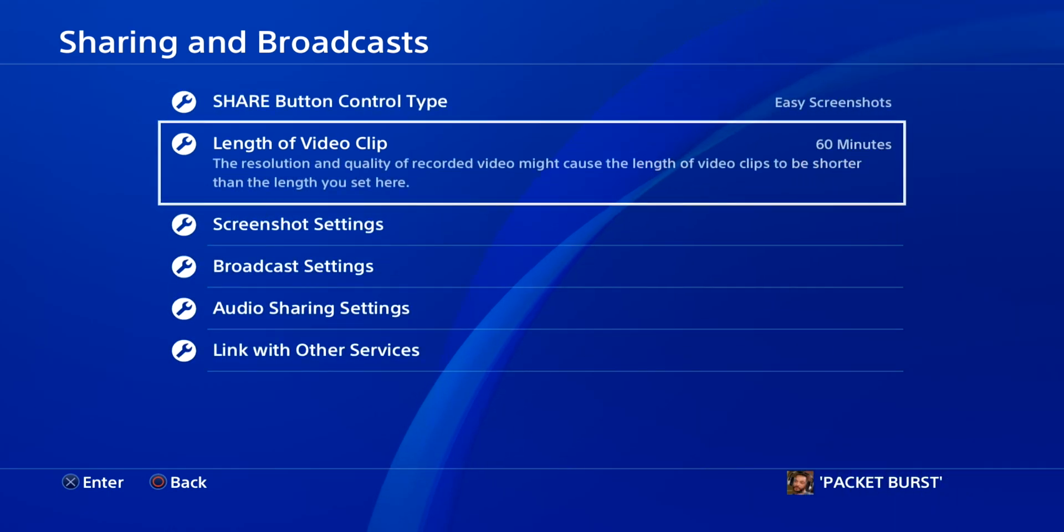